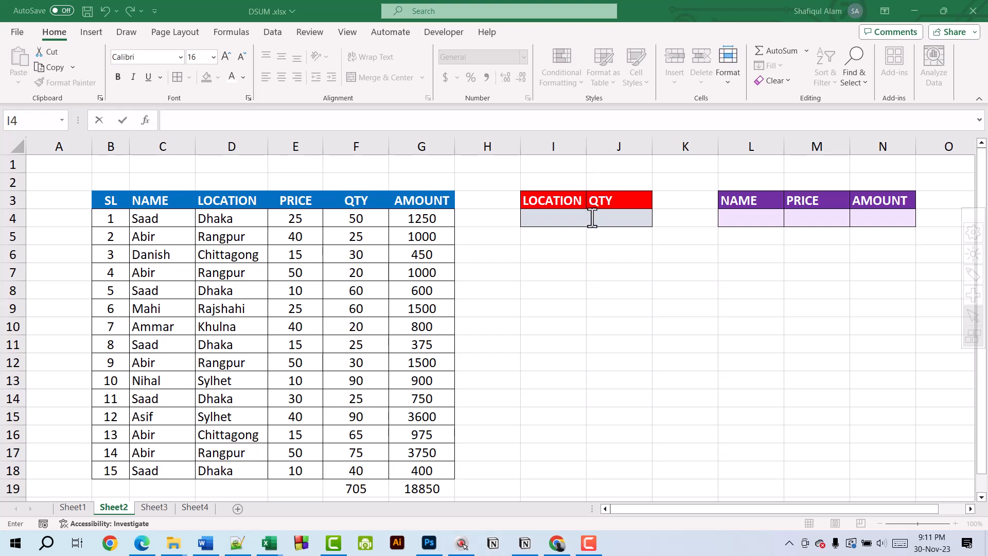
click(573, 214)
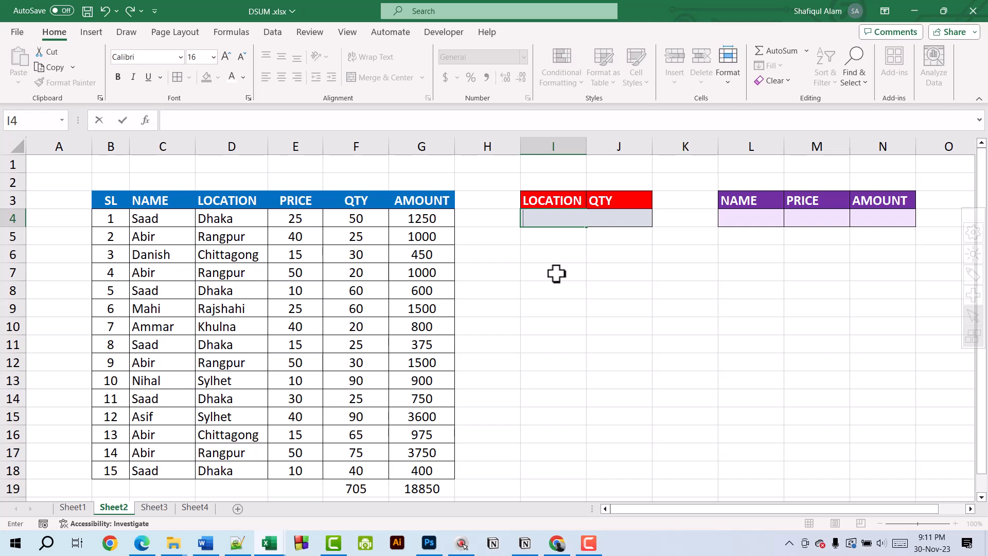
mouse_move(114, 215)
mouse_down()
mouse_move(285, 326)
mouse_move(399, 459)
mouse_move(399, 489)
mouse_move(414, 488)
mouse_up()
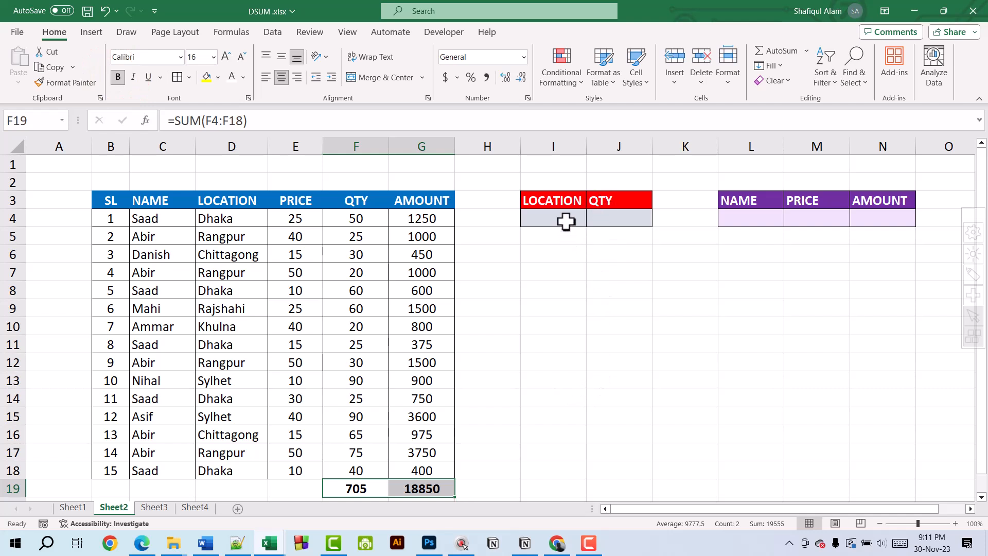
click(567, 221)
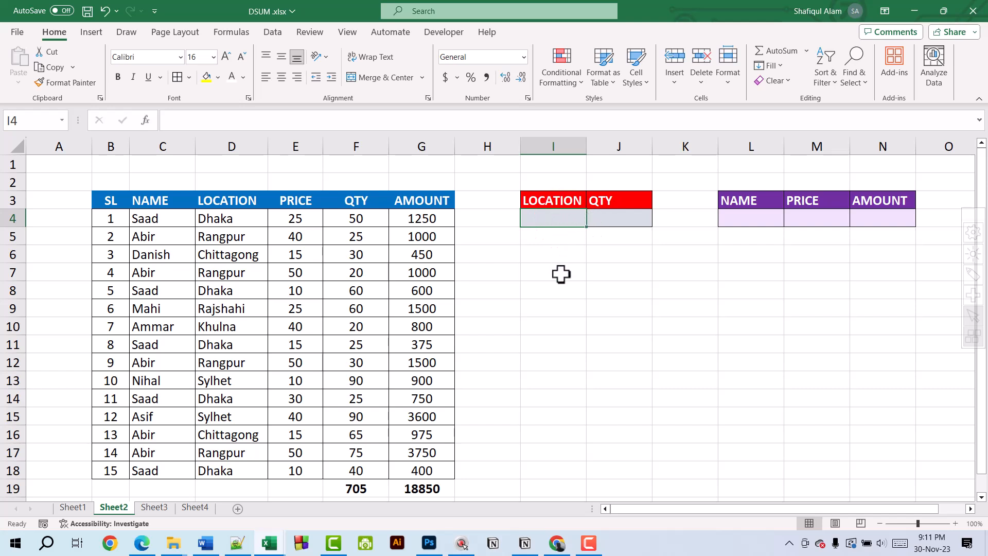
drag(207, 220, 241, 445)
click(571, 215)
- Copy the location entries in D4:D18 and paste them into the empty column starting at P3
drag(225, 220, 243, 466)
key(ctrl+c)
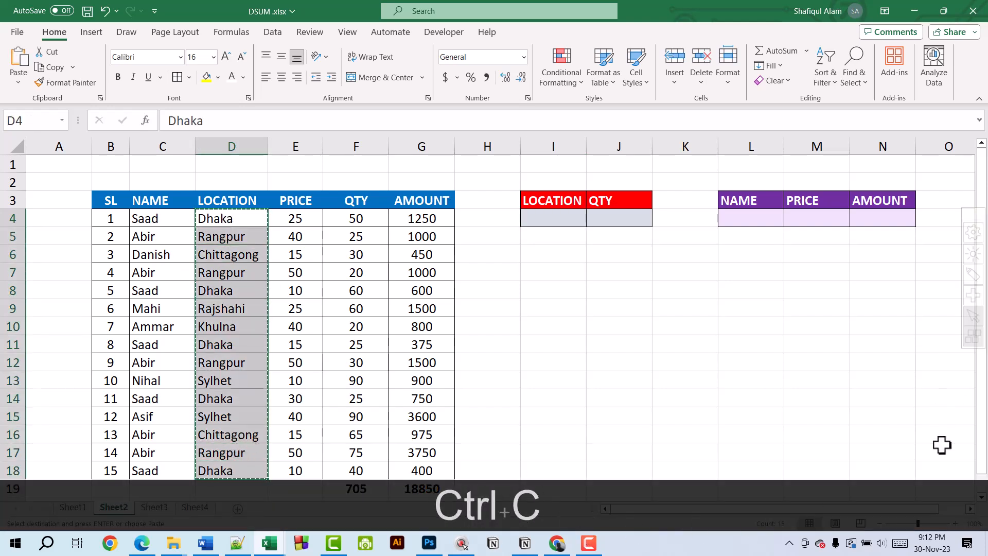
click(970, 508)
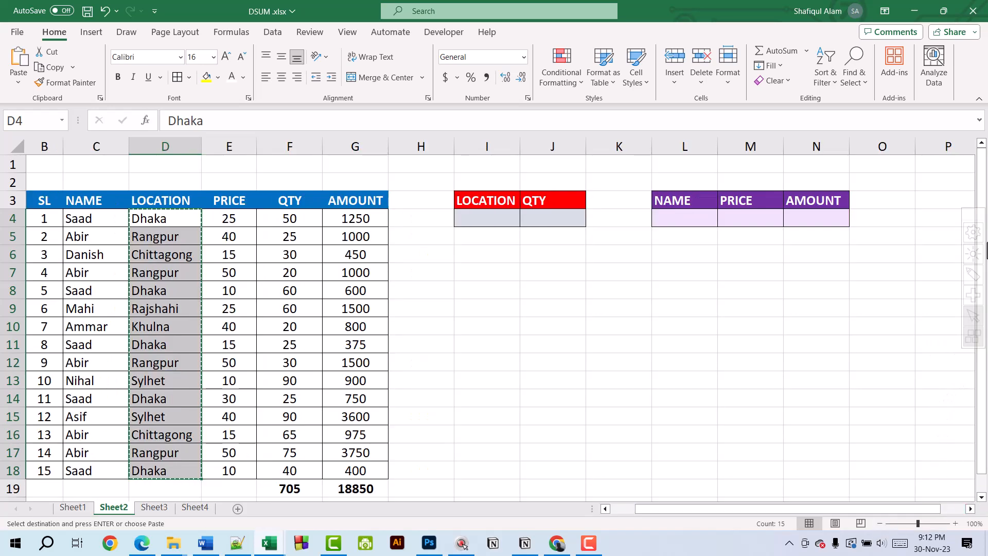
click(948, 199)
key(ctrl+v)
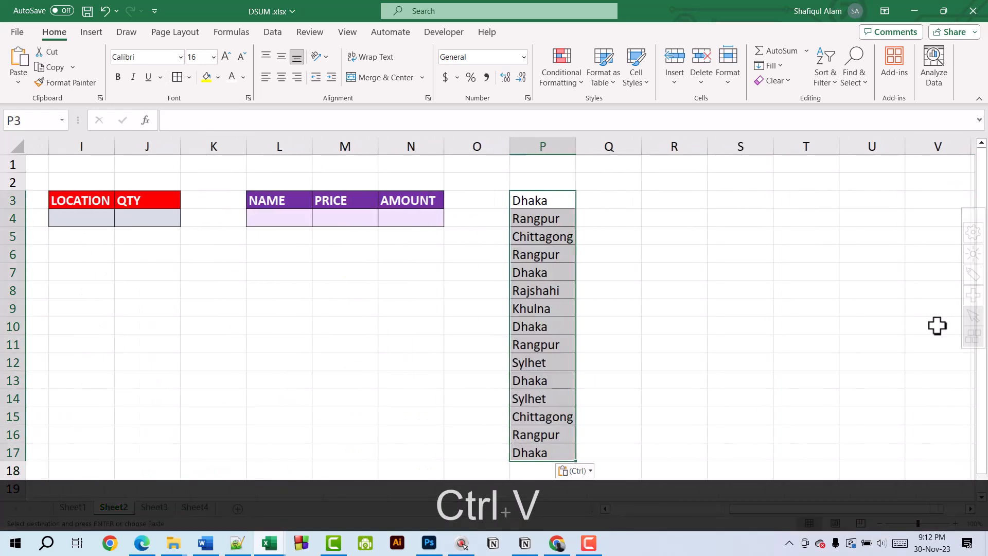
- Extract the distinct locations into R4 with the formula =UNIQUE(P3:P17)
click(655, 221)
text(=)
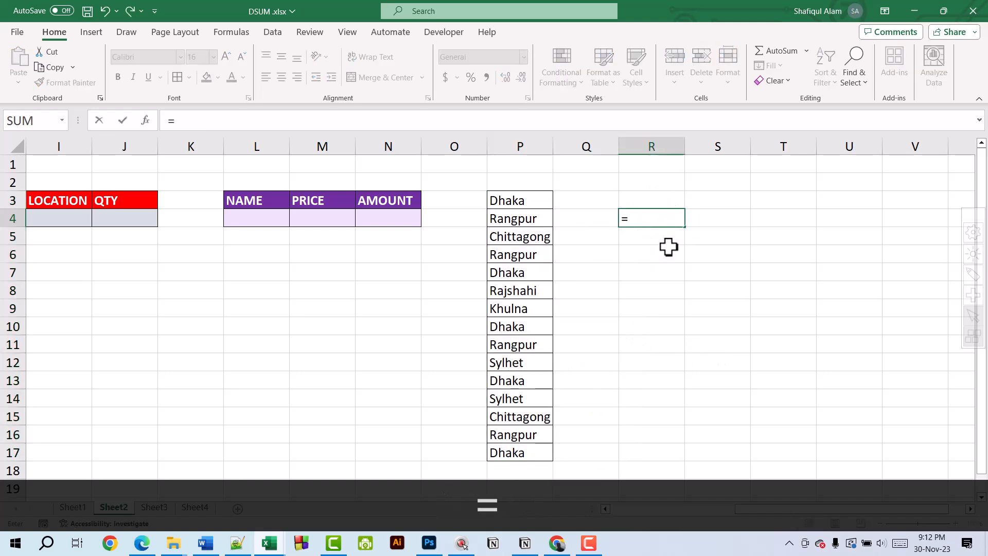
text(UNI)
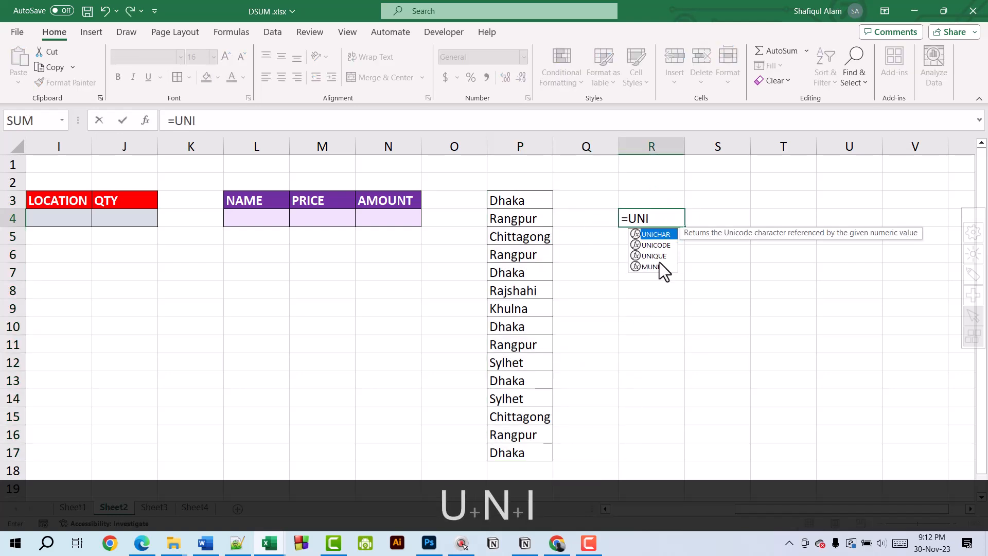
double_click(662, 254)
drag(525, 201, 522, 451)
key(Return)
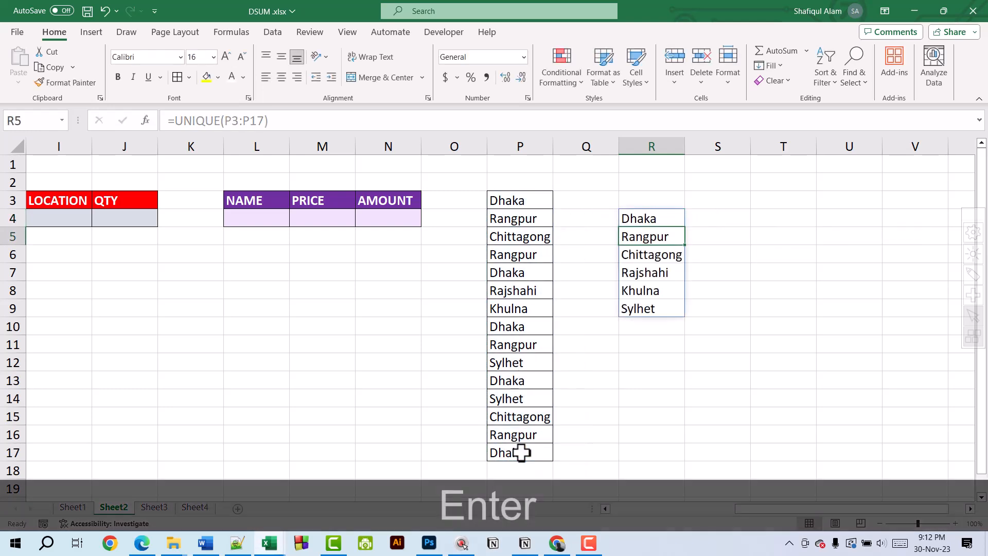
click(647, 221)
drag(646, 232, 658, 263)
click(646, 273)
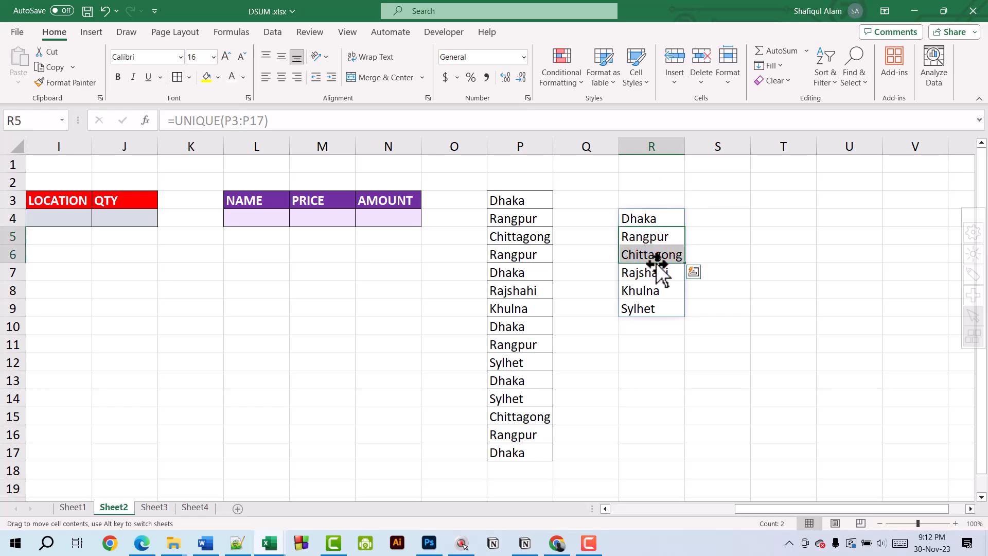
click(646, 292)
click(646, 309)
- Add list data validation to cell I4 under LOCATION, using the unique locations in R4:R9 as the source
drag(890, 508, 823, 506)
click(324, 217)
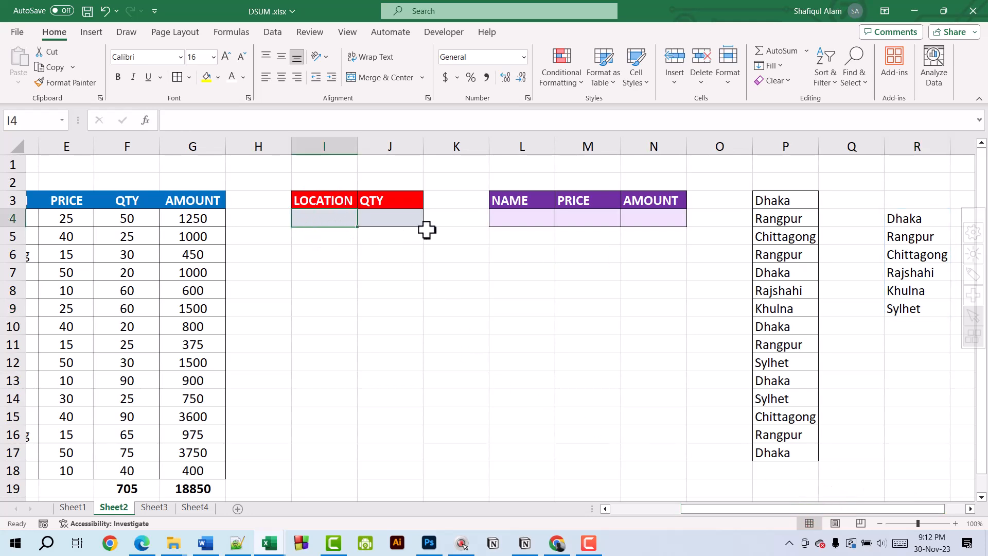
click(273, 33)
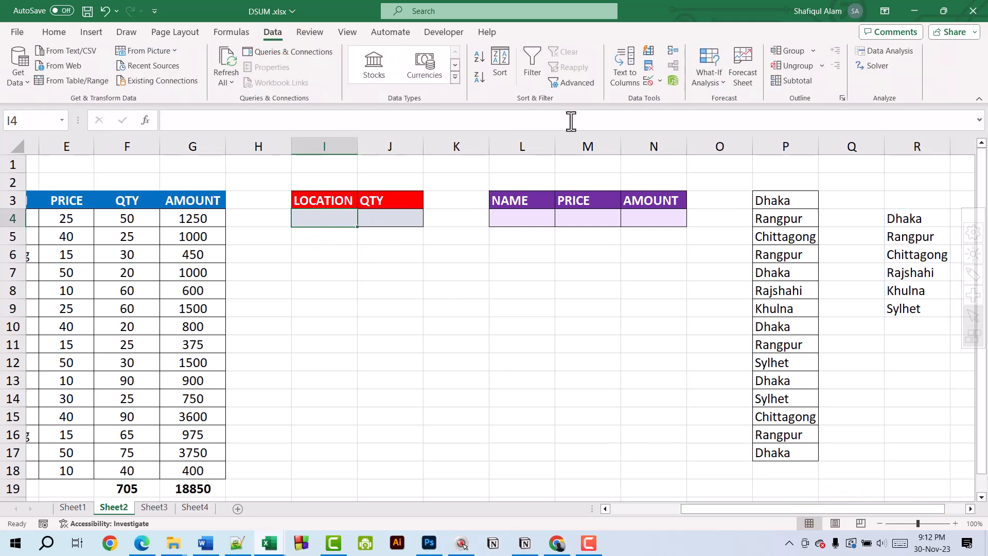
click(648, 81)
click(730, 335)
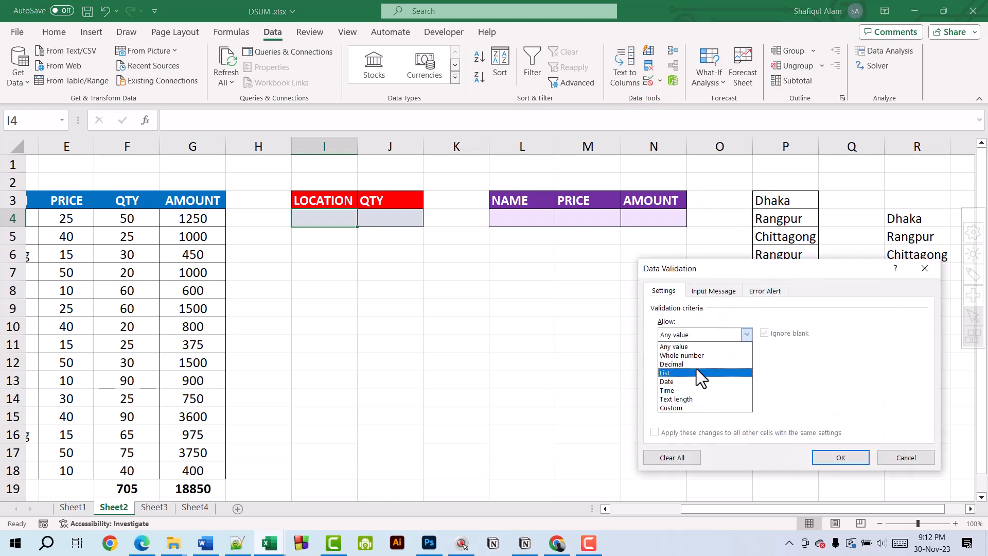
click(697, 368)
drag(842, 270, 568, 278)
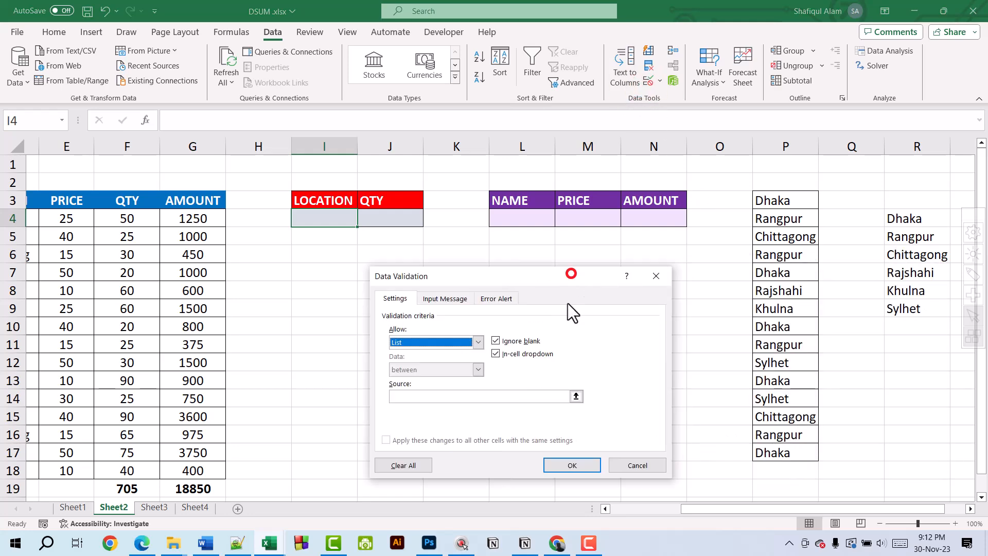
click(575, 396)
drag(913, 218, 917, 306)
click(664, 293)
key(Return)
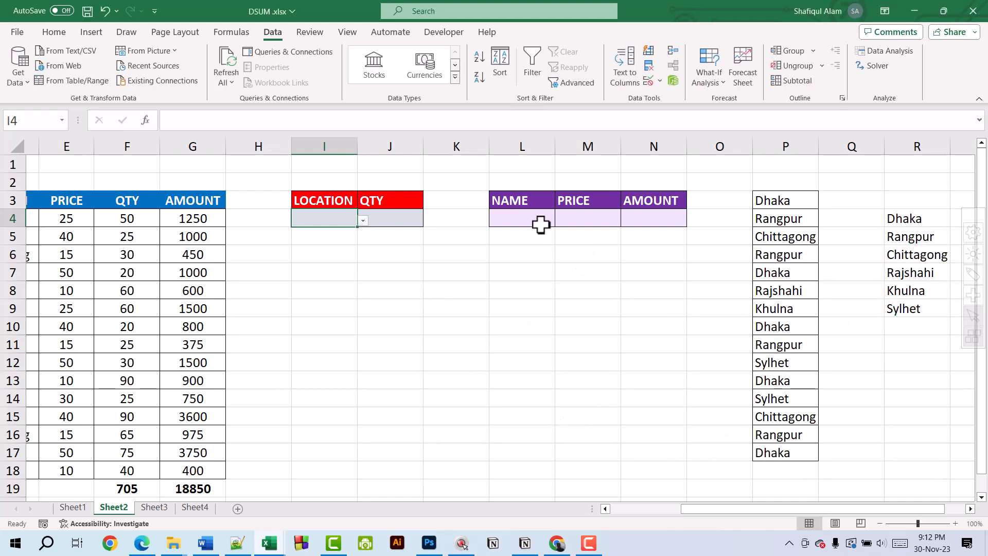
- Hide helper columns P through R
drag(777, 147, 933, 153)
right_click(860, 147)
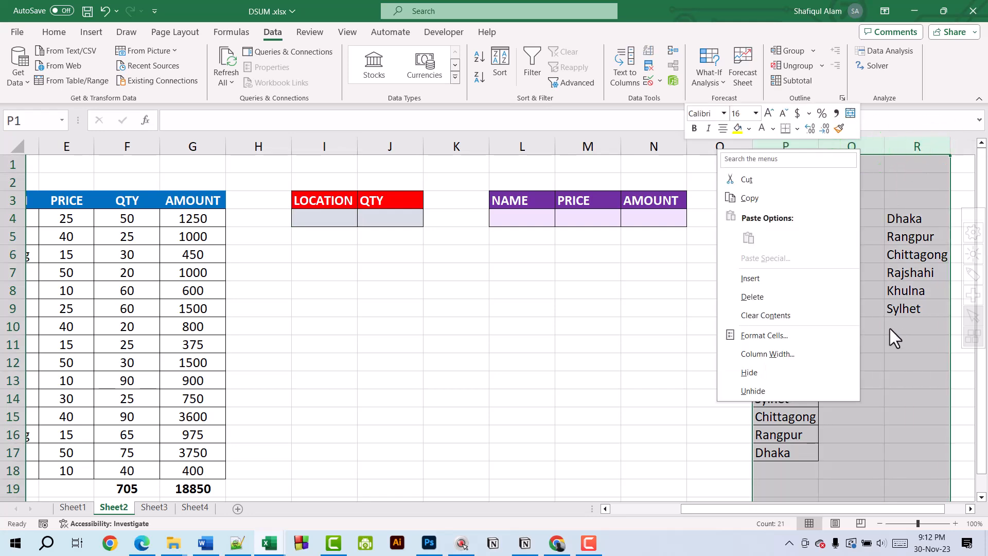
click(783, 374)
- Choose Rangpur as the location in cell I4 from its validation list
drag(838, 514, 662, 511)
click(572, 220)
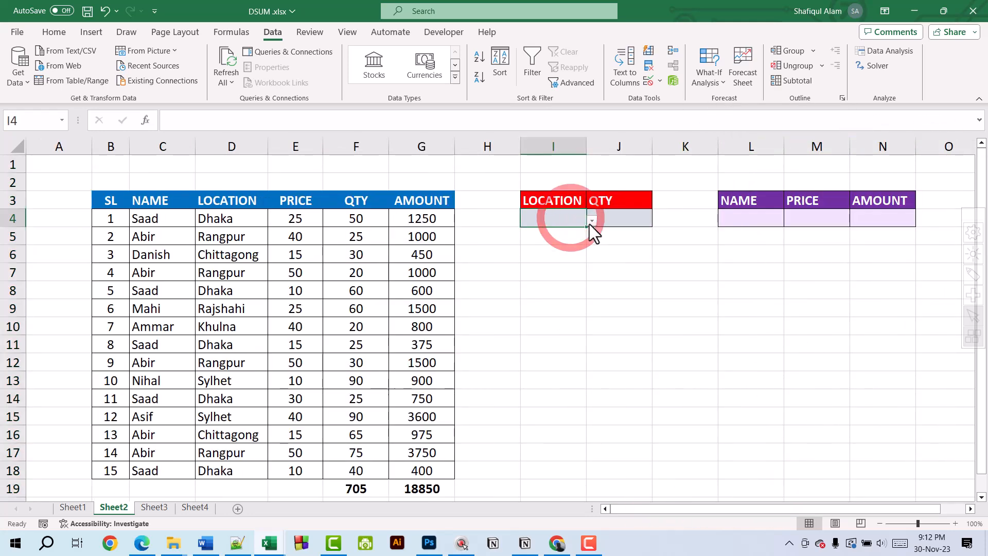
click(592, 220)
click(565, 244)
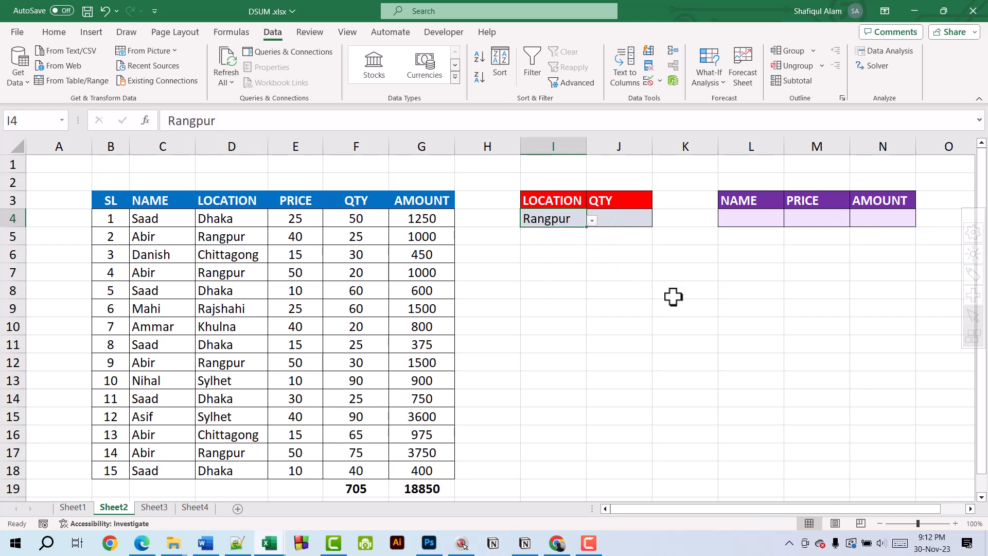
- Review the location choices available in I4 and examine the Rangpur entries in the LOCATION column of the data table
click(592, 220)
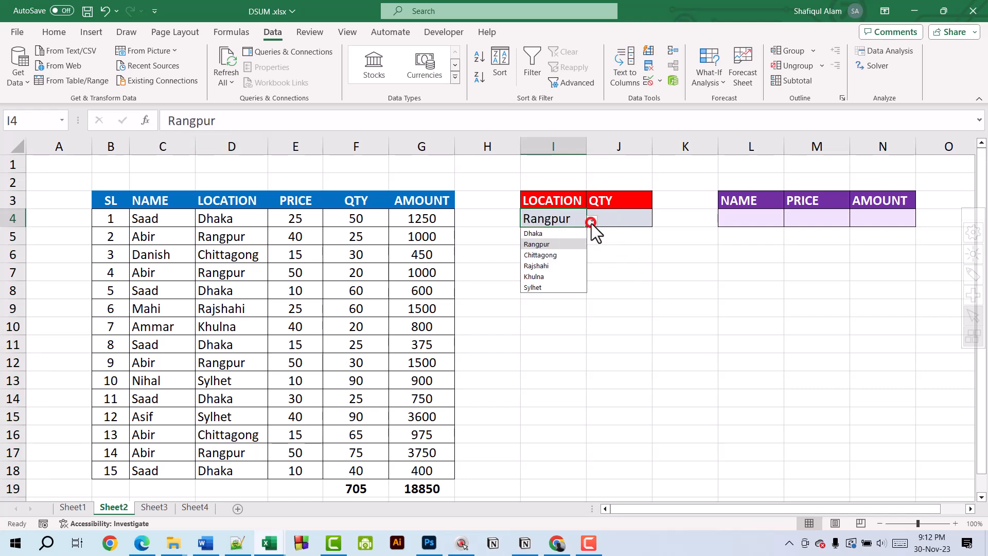
click(631, 223)
click(547, 223)
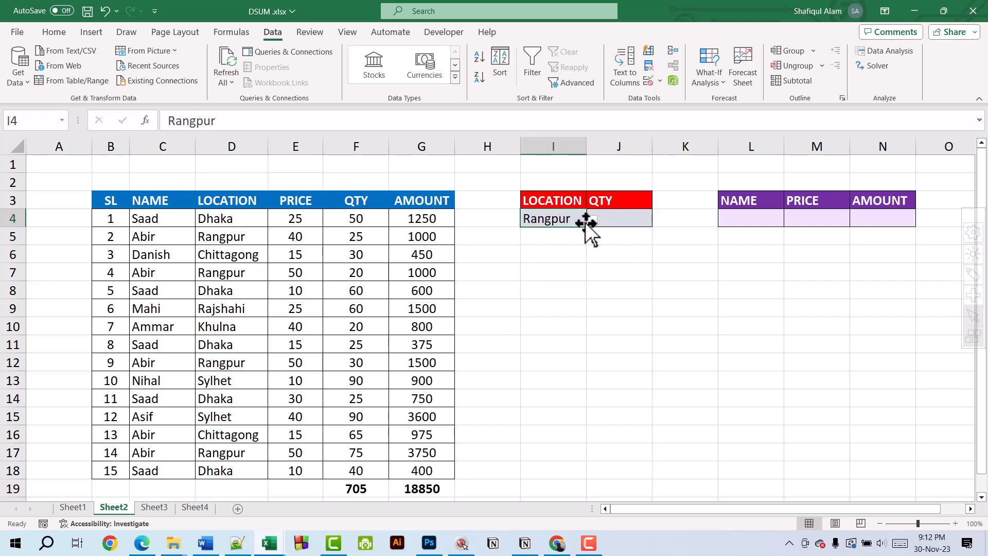
click(591, 221)
click(612, 218)
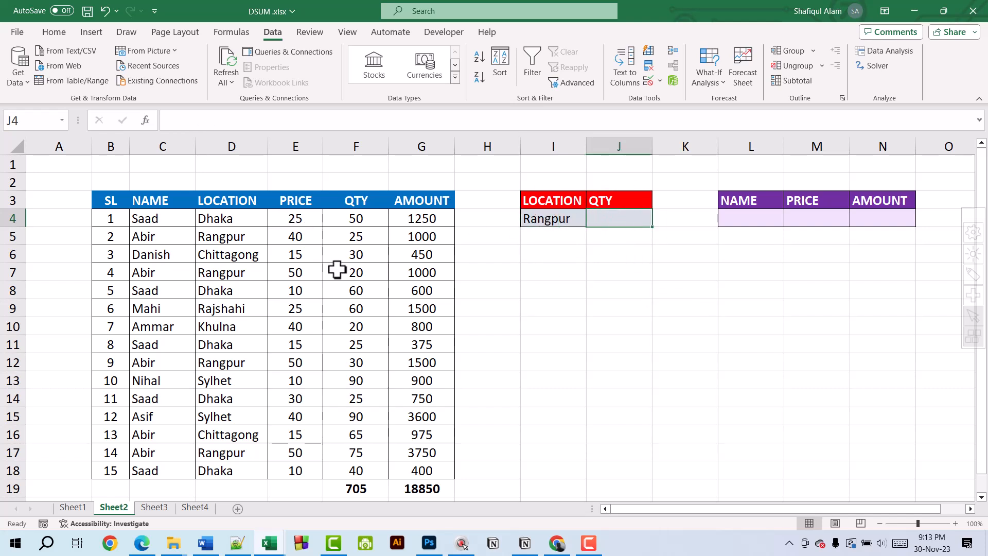
click(149, 238)
click(229, 240)
click(224, 280)
click(232, 345)
click(232, 381)
click(232, 417)
click(233, 453)
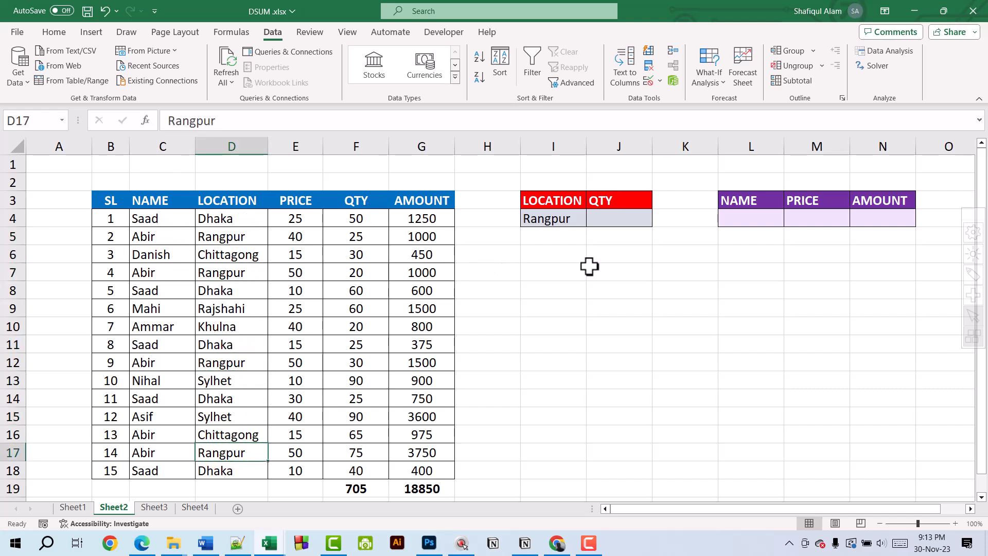
- Enter =DSUM(B3:G18,5,I3:I4) in J4 to total the QTY field for the selected location
click(605, 220)
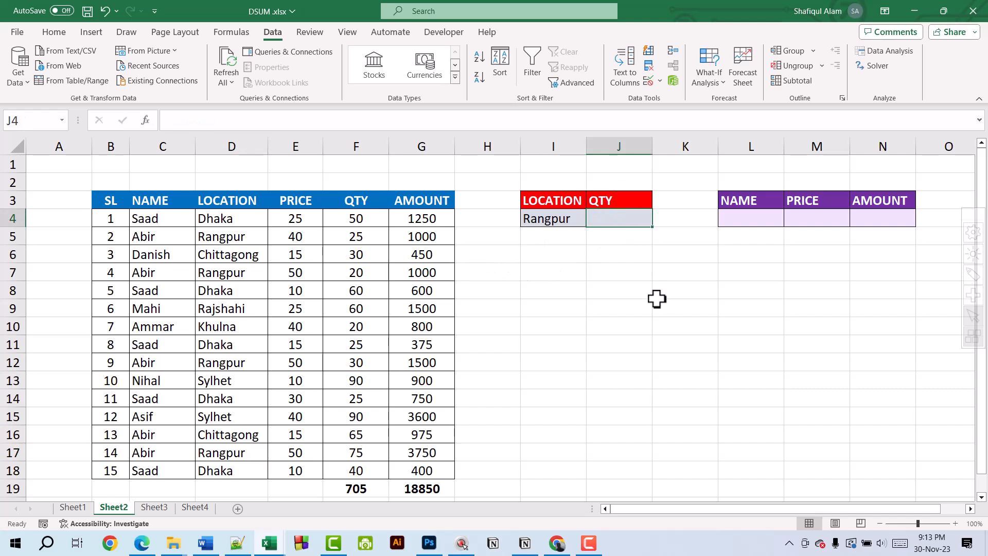
text(=DSUM)
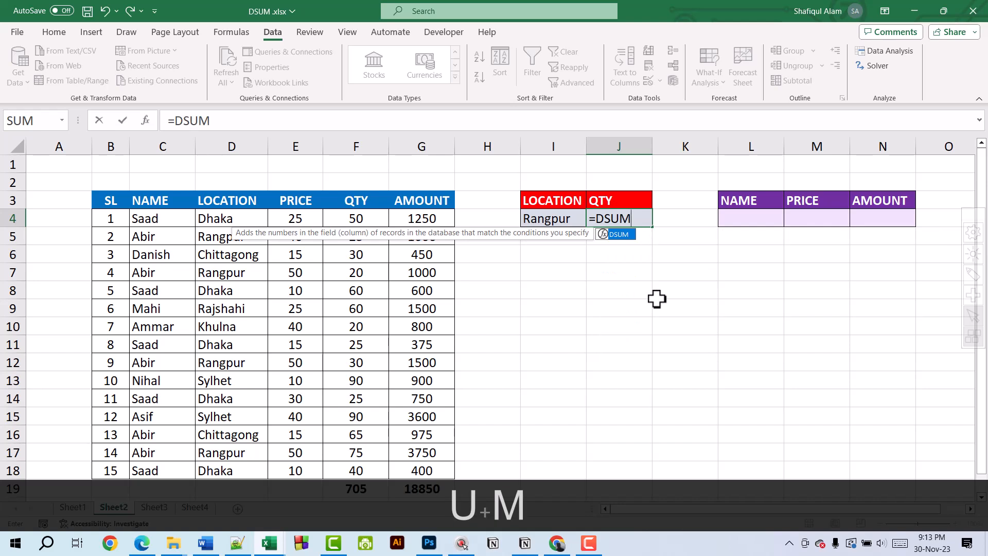
key(Tab)
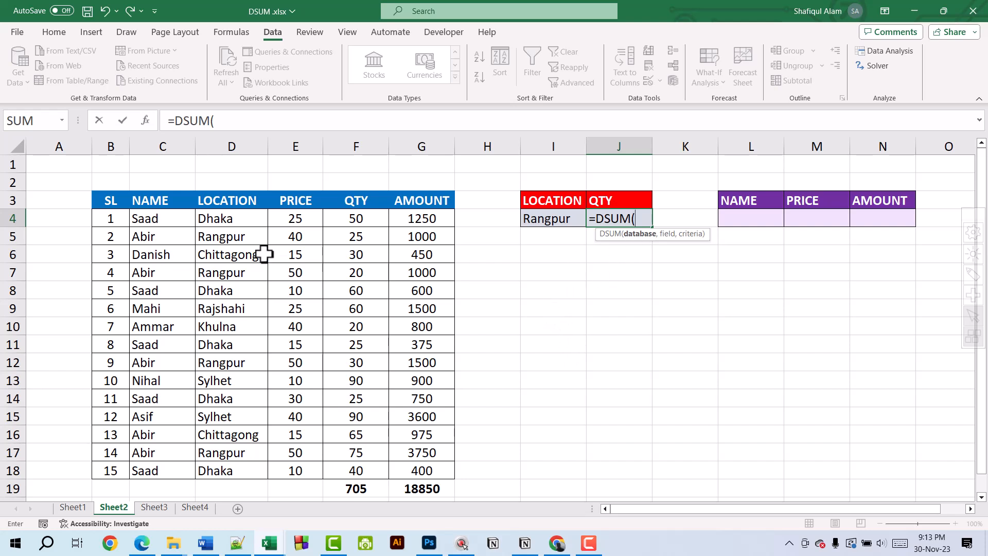
drag(116, 205, 406, 470)
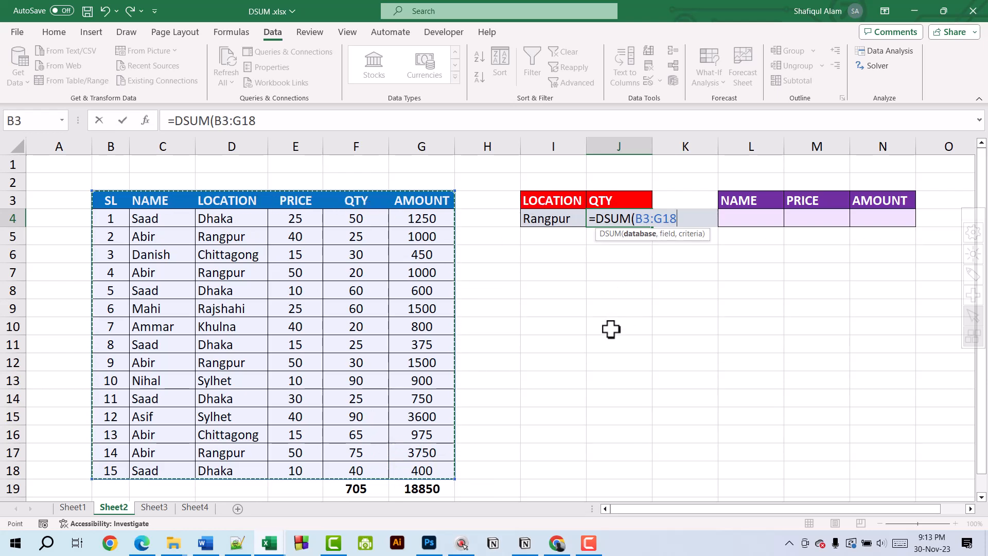
text(,)
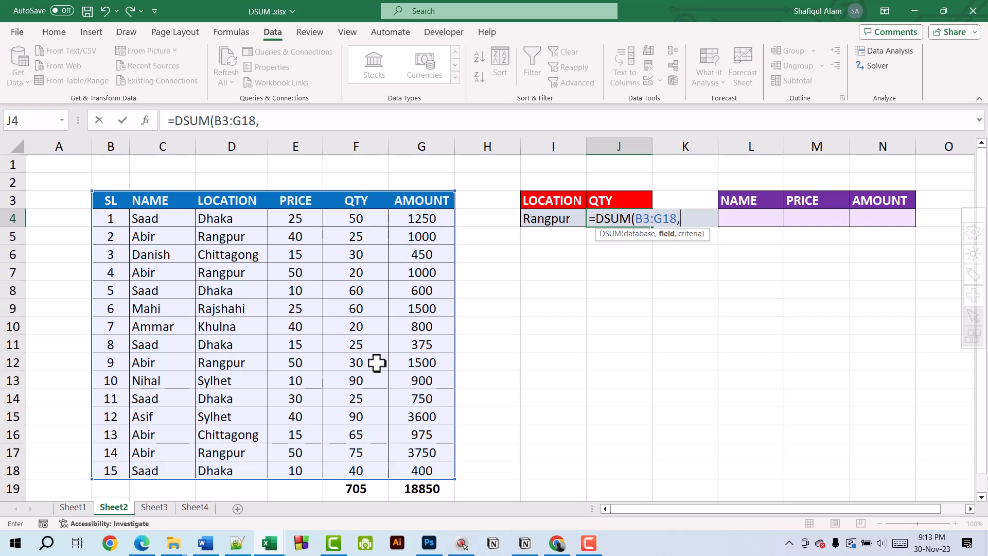
text(5)
text(,)
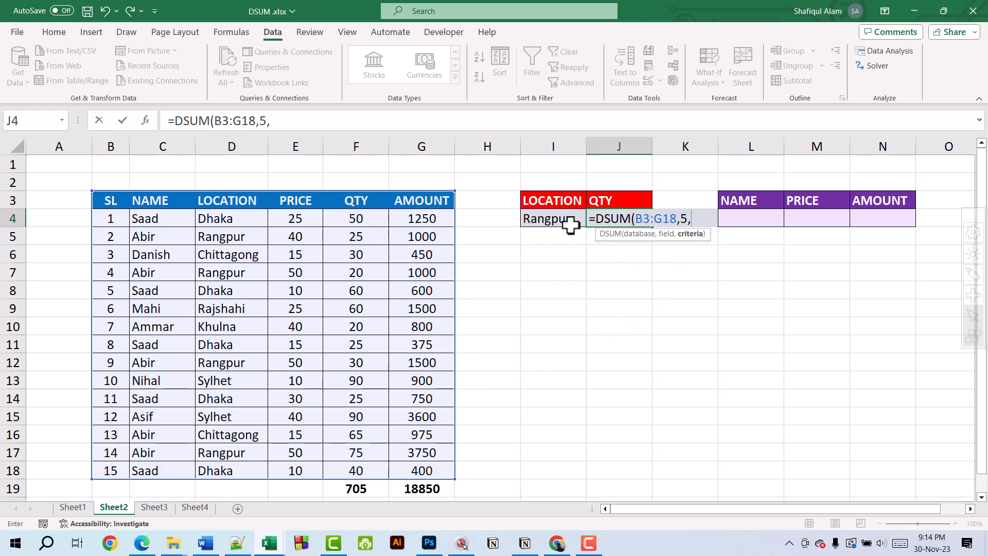
drag(554, 199, 556, 217)
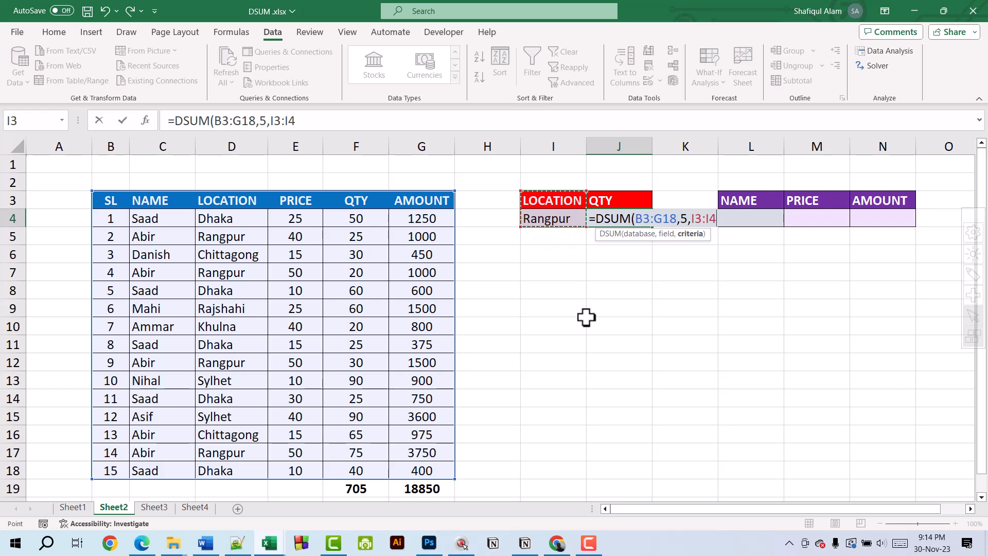
key(Return)
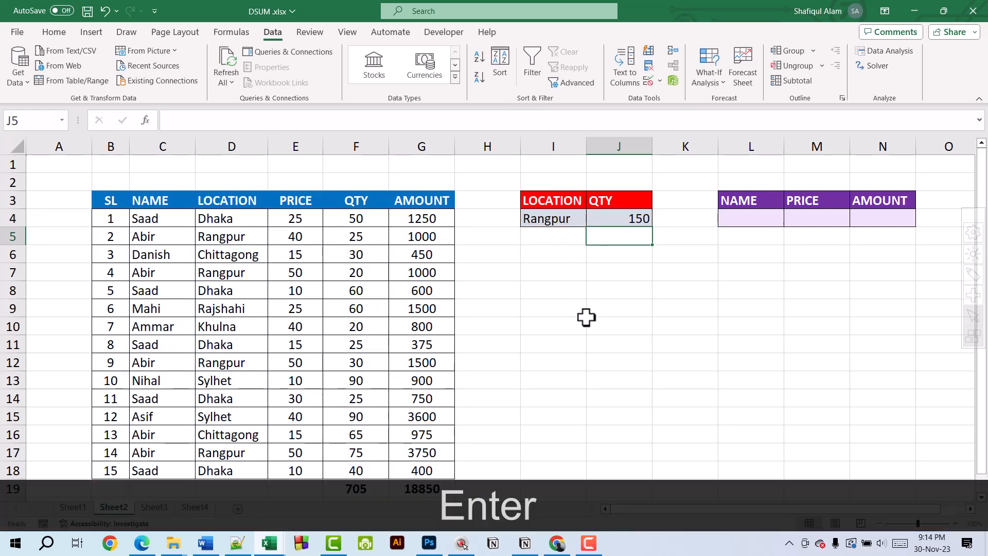
- Check the first Rangpur quantity and test the DSUM formula by switching the location in I4 to Chittagong and finally to Dhaka
click(238, 240)
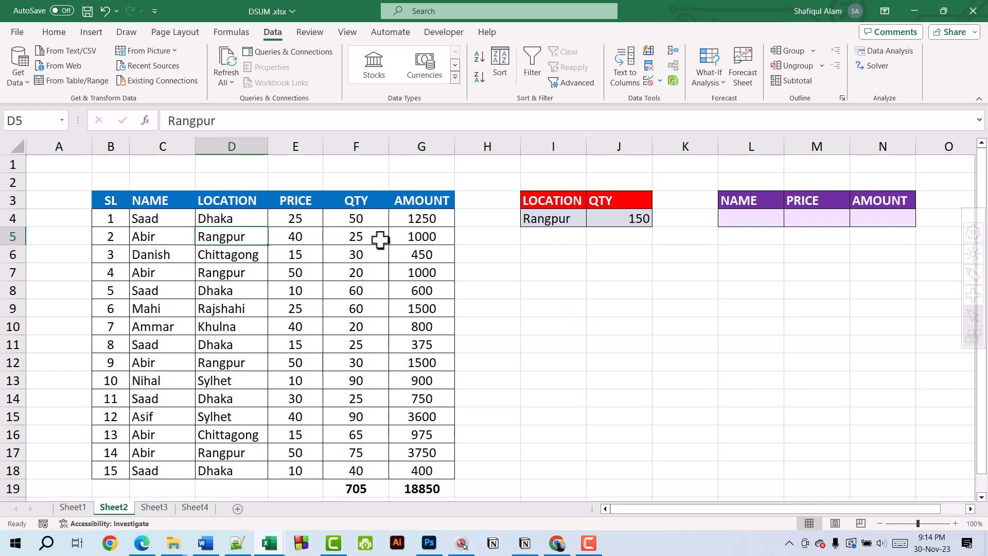
click(360, 238)
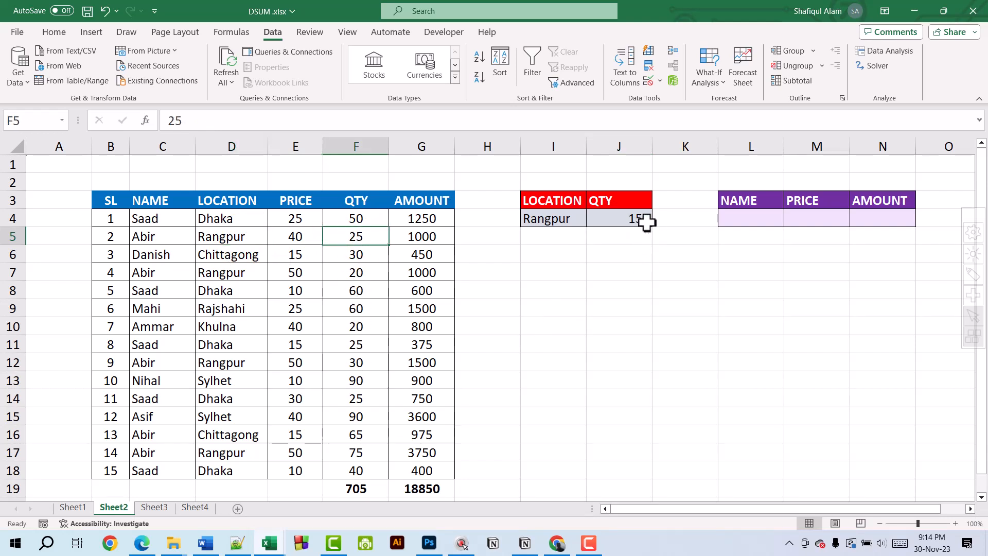
click(540, 220)
click(592, 220)
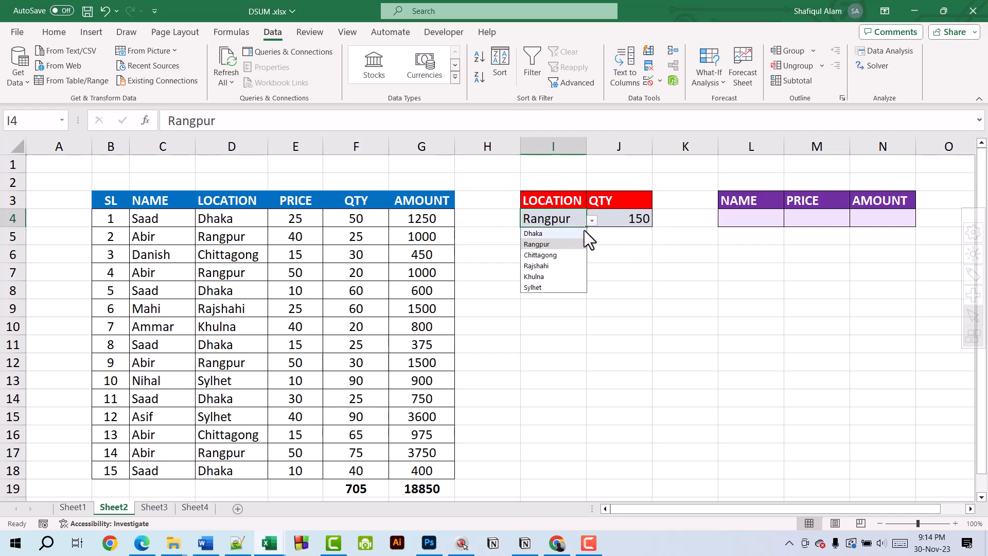
click(567, 254)
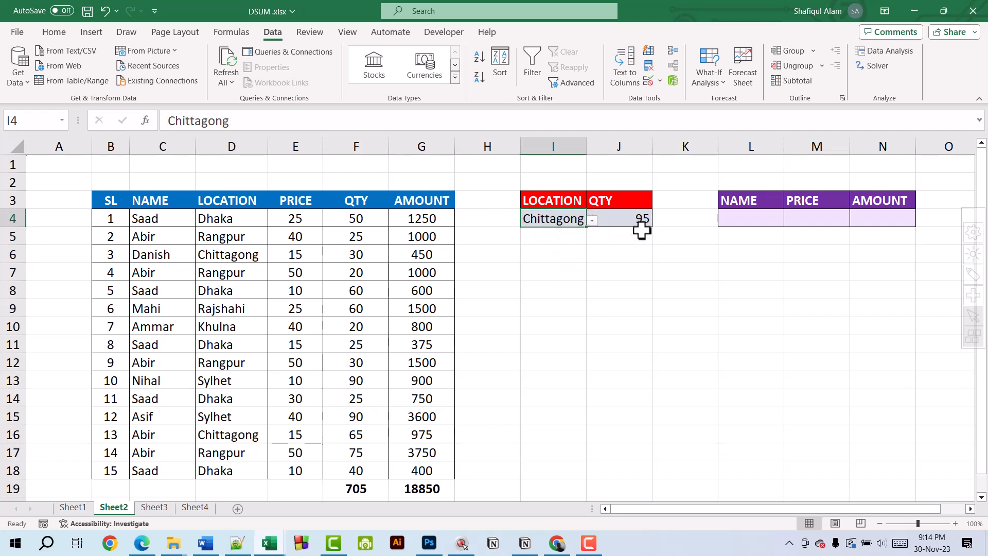
click(585, 222)
click(586, 224)
click(592, 221)
click(535, 235)
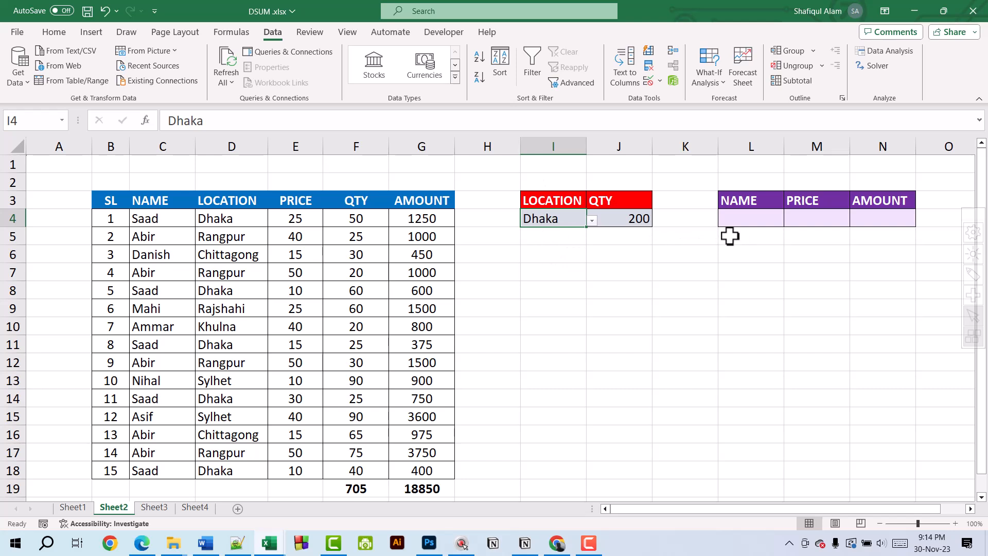
- Enter =DSUM(B3:G18,6,L3:M4) in N4 to total the AMOUNT field for the NAME and PRICE criteria
click(886, 220)
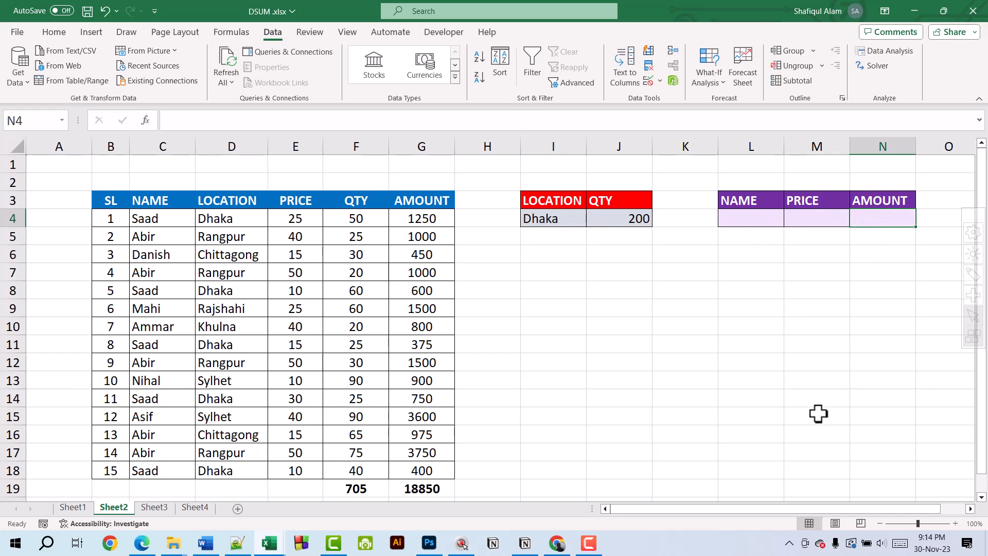
click(749, 218)
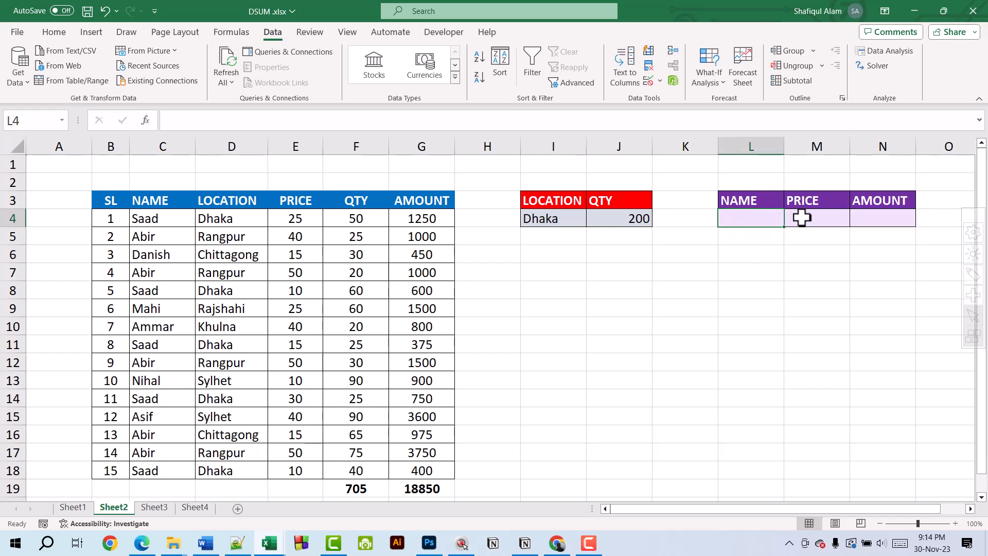
click(879, 223)
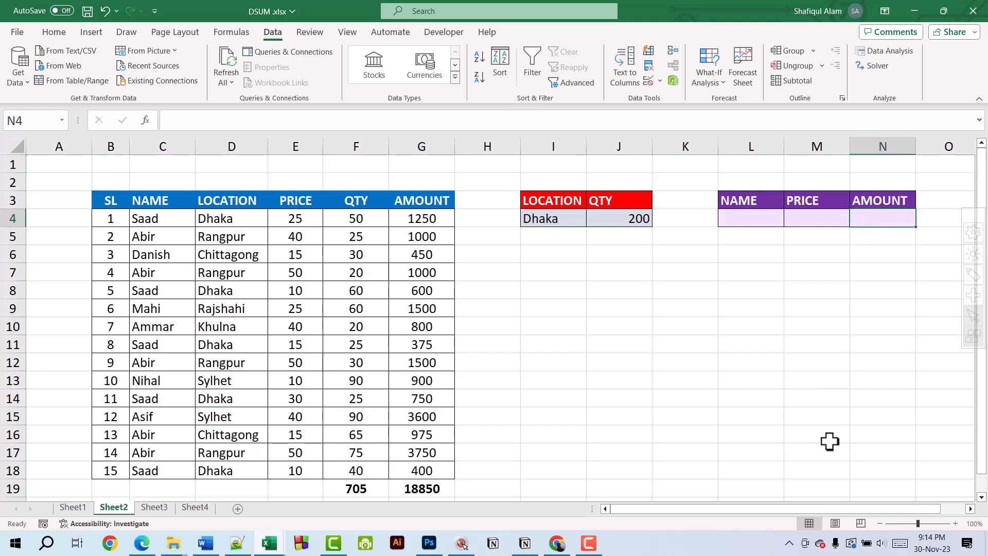
text(=DSUM)
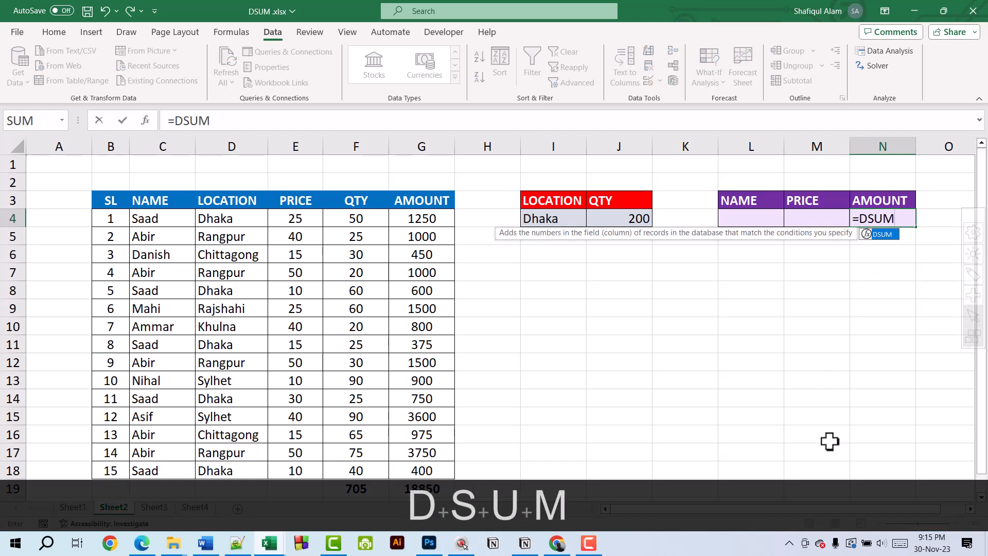
key(Tab)
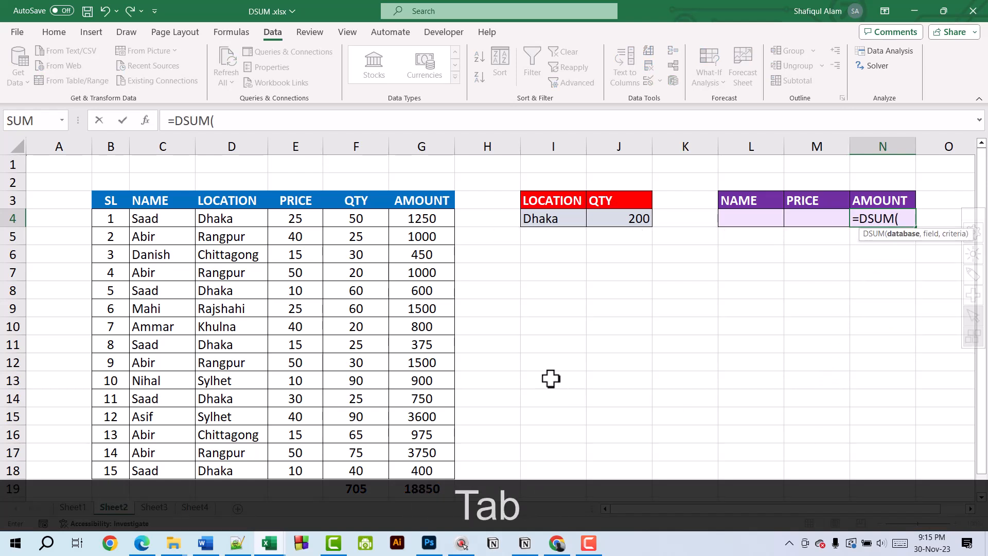
drag(110, 200, 412, 470)
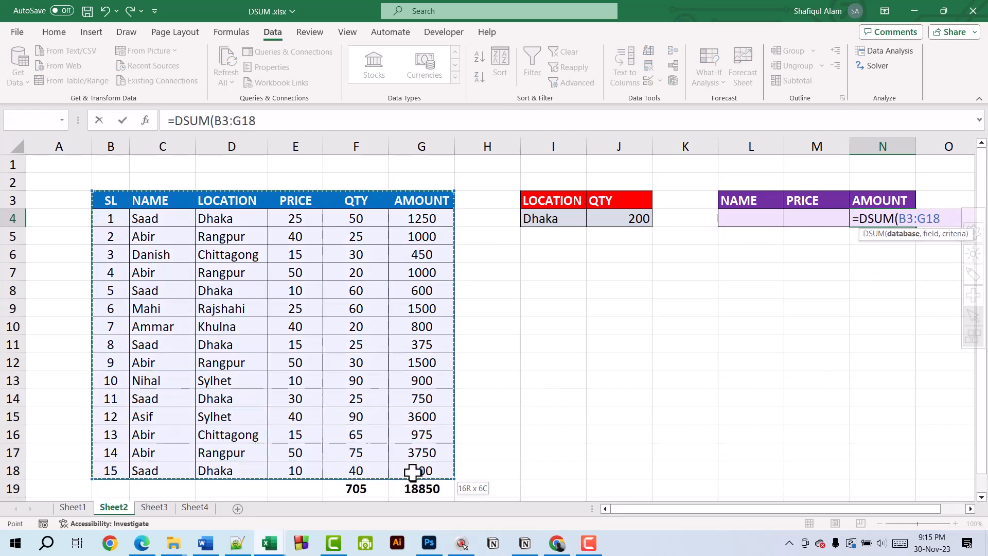
text(,)
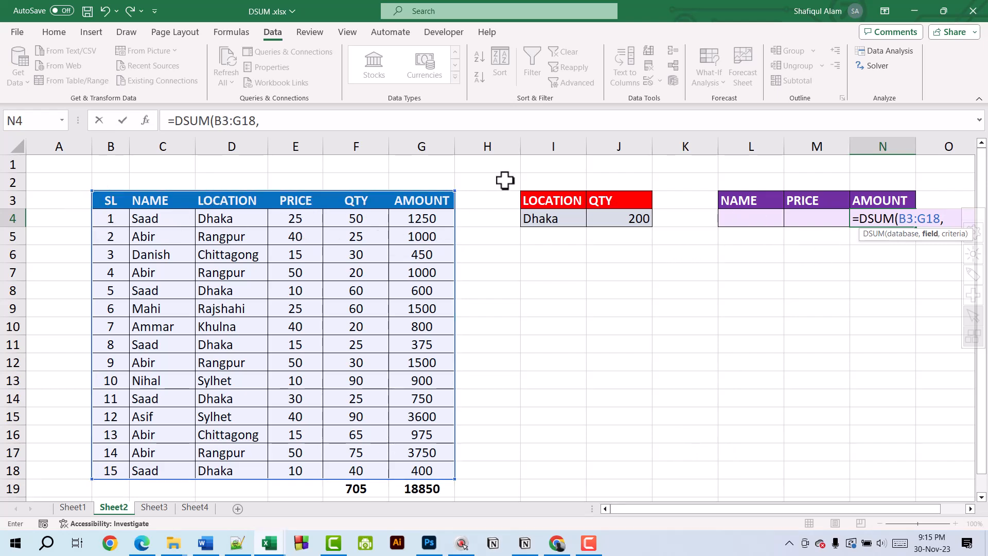
text(6)
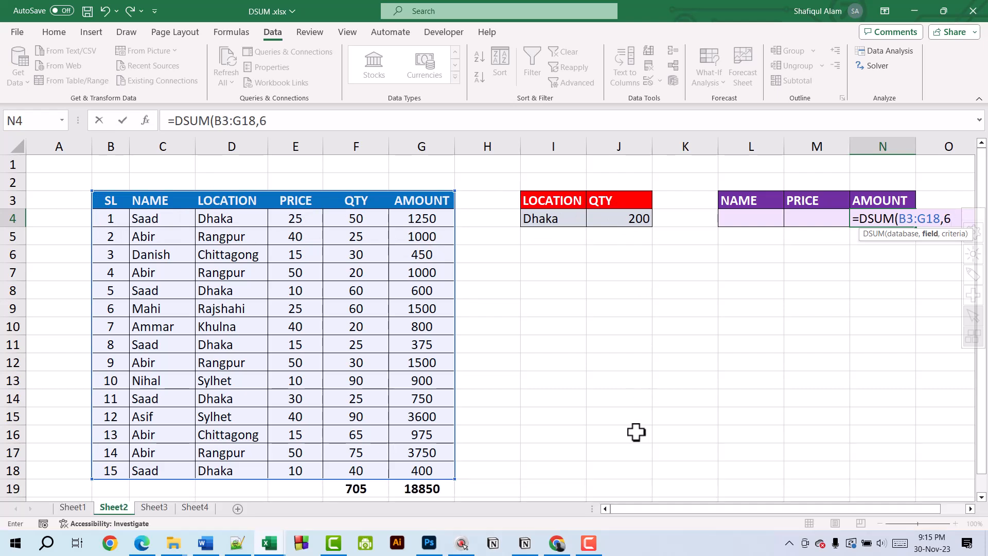
text(,)
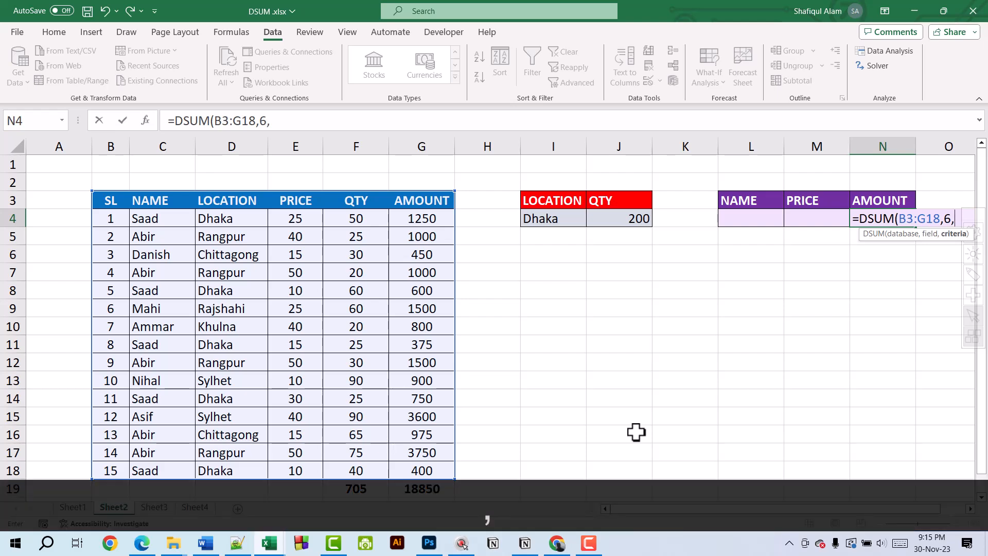
drag(746, 203, 793, 217)
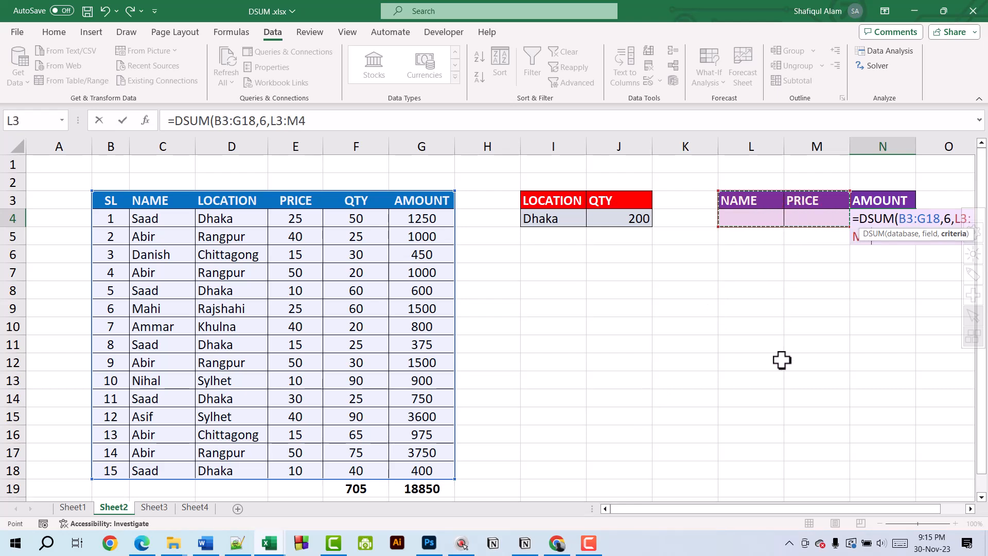
key(Return)
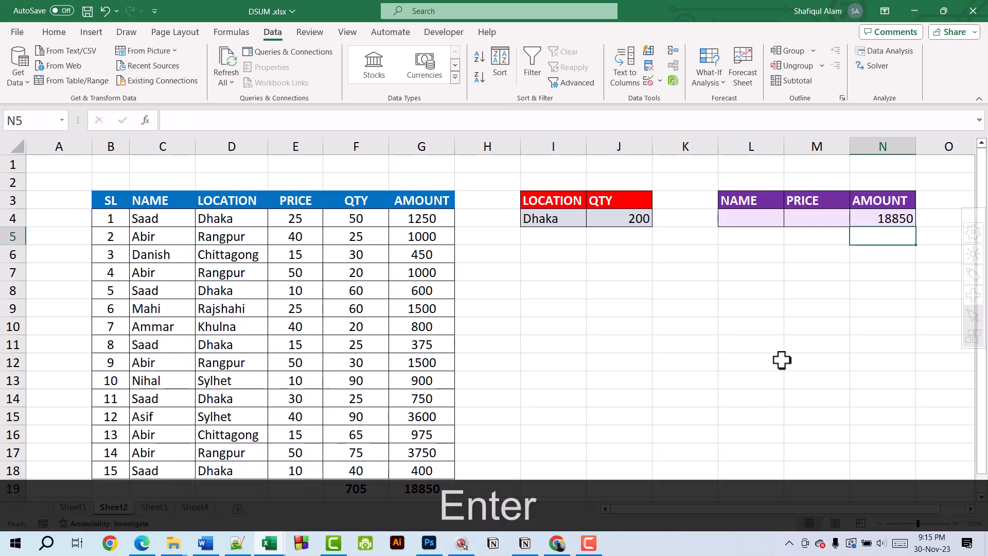
- Make the DSUM result in N4 bold
click(891, 223)
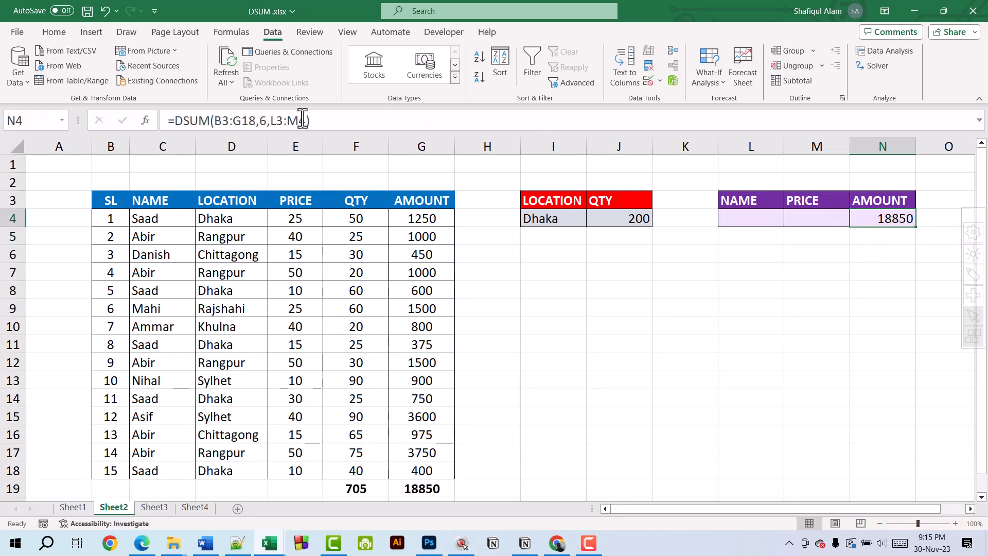
click(54, 31)
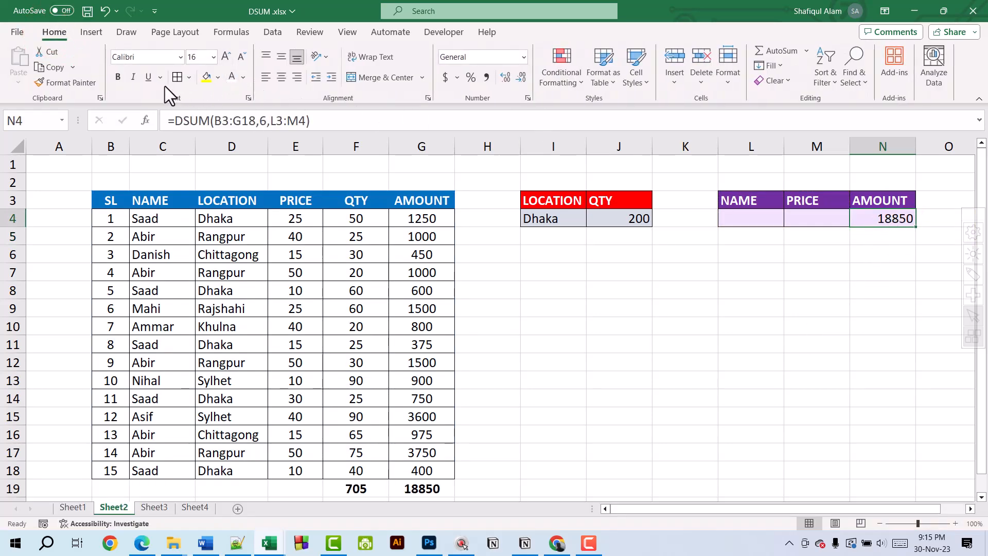
click(121, 78)
- Compare the AMOUNT column total in G19 with the DSUM result in N4
click(416, 488)
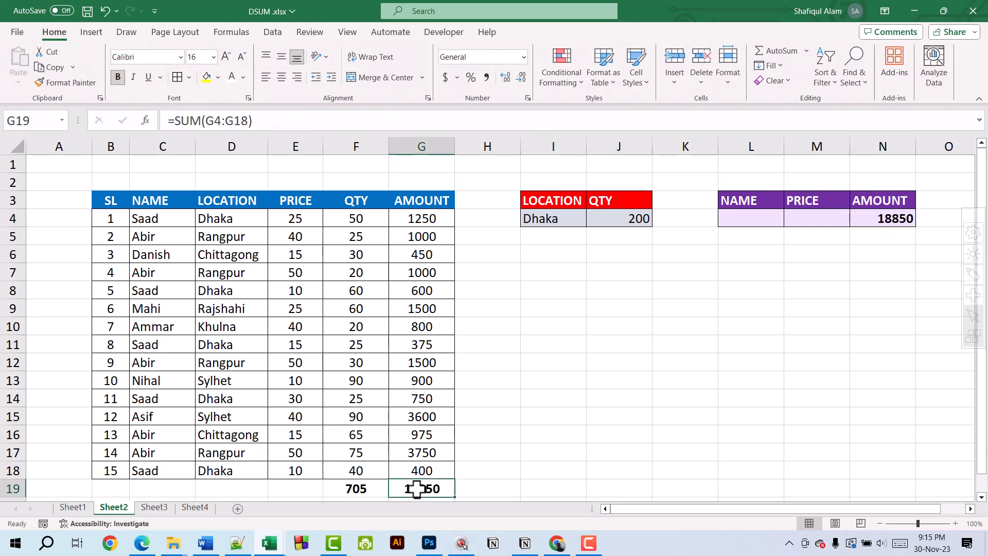
click(971, 259)
click(976, 278)
click(974, 223)
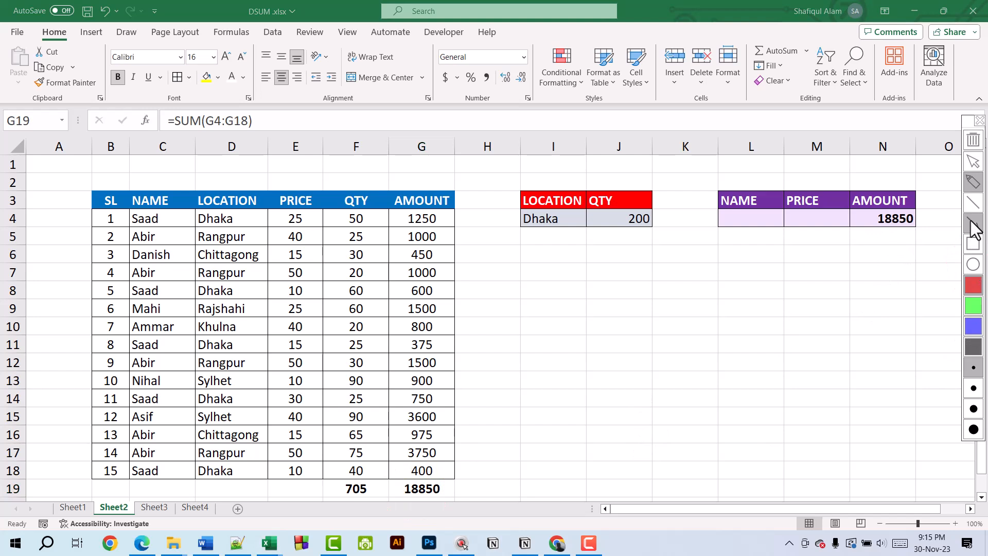
mouse_move(436, 487)
mouse_down()
mouse_move(761, 268)
mouse_move(900, 220)
mouse_up()
key(Escape)
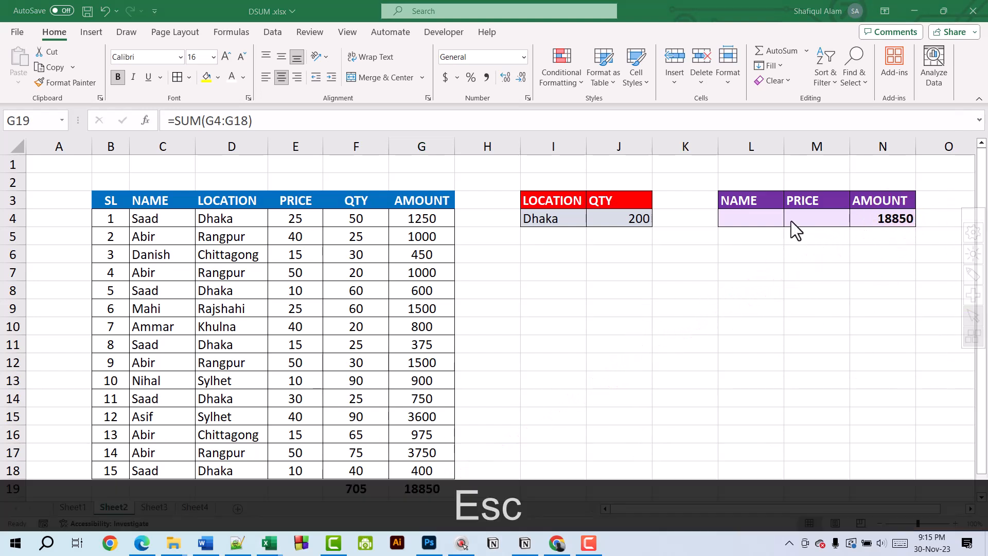
- Enter the name from record SL 2 as the NAME criterion in L4
click(754, 218)
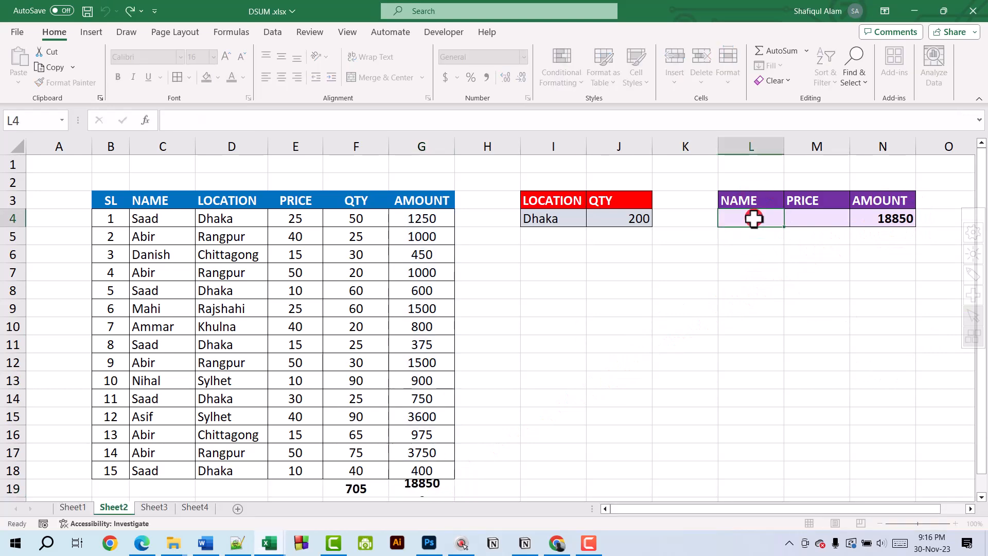
key(BackSpace)
key(BackSpace)
key(BackSpace)
key(Caps_Lock)
text(Abir)
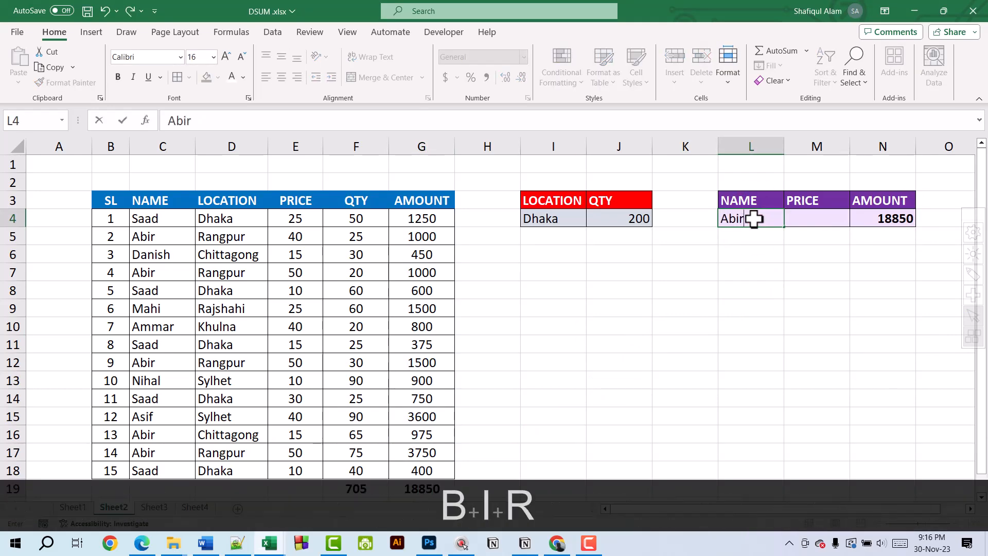
key(Return)
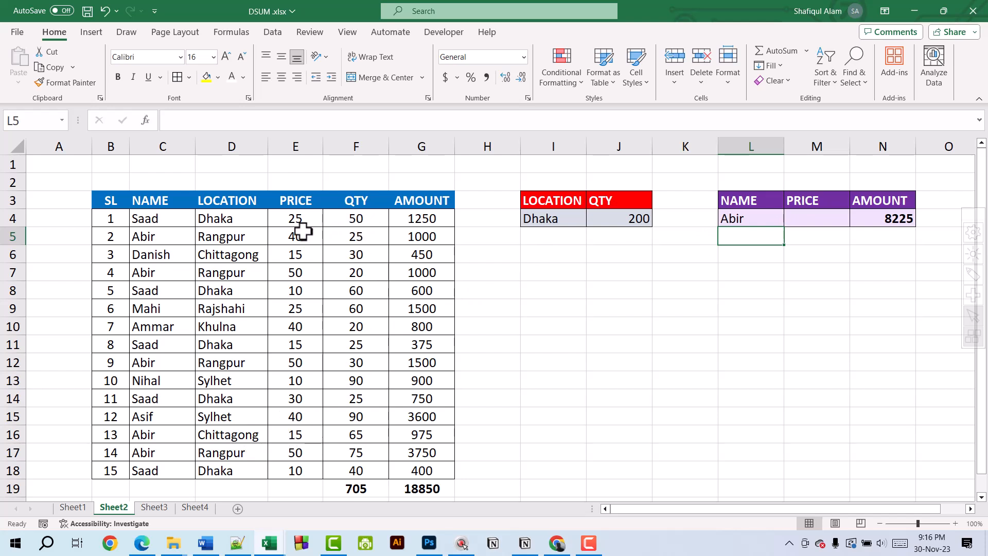
- Review the PRICE column values in E4:E18 and enter >25 as the PRICE criterion in M4
drag(298, 221, 295, 465)
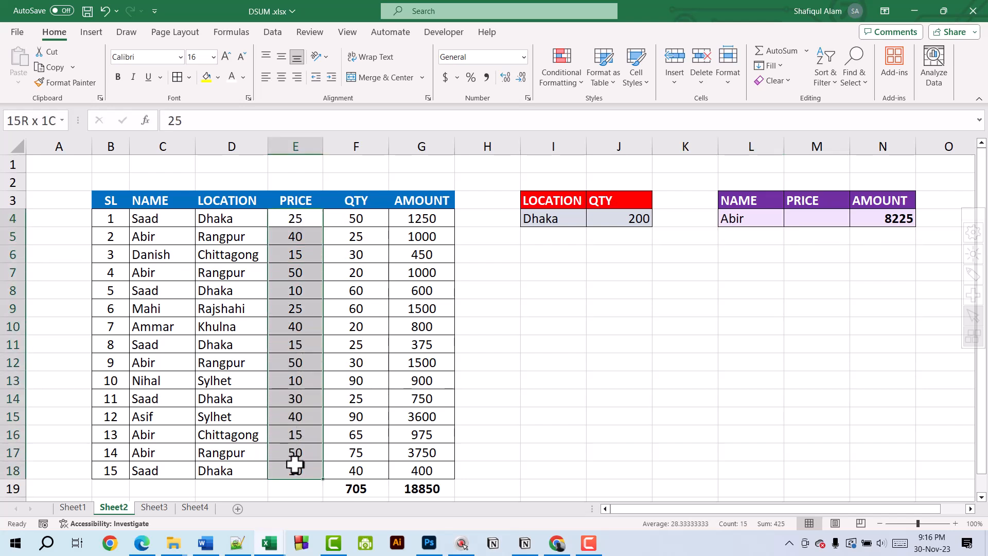
click(817, 222)
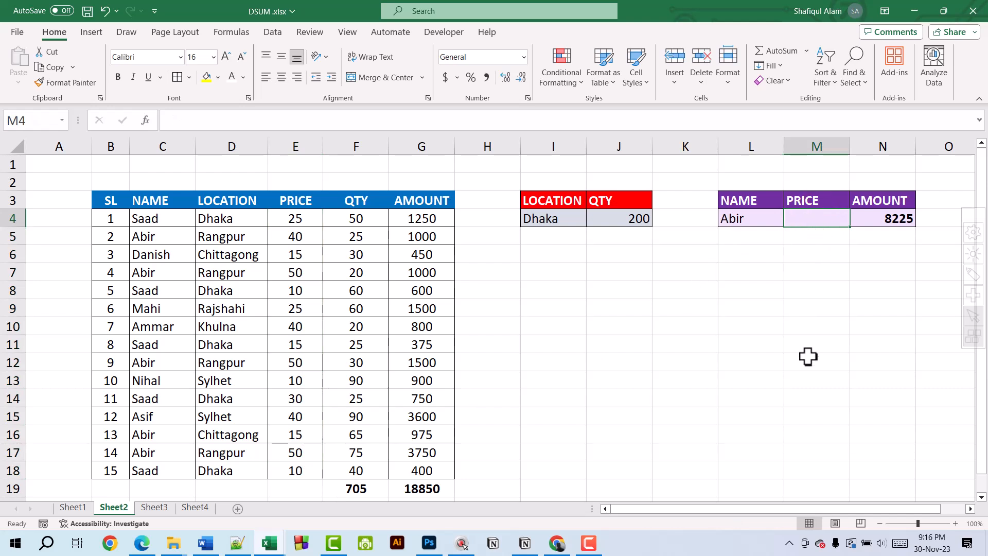
text(>25)
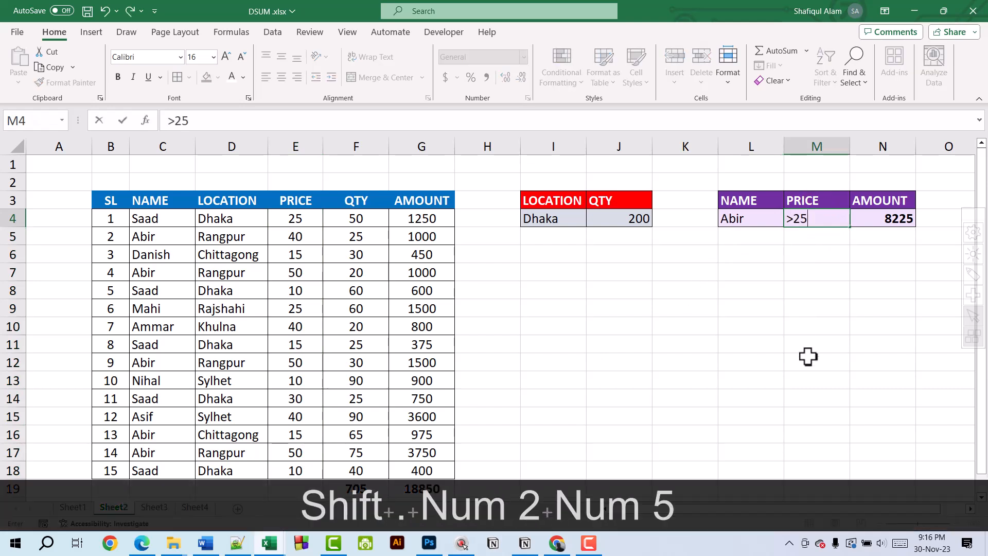
key(Return)
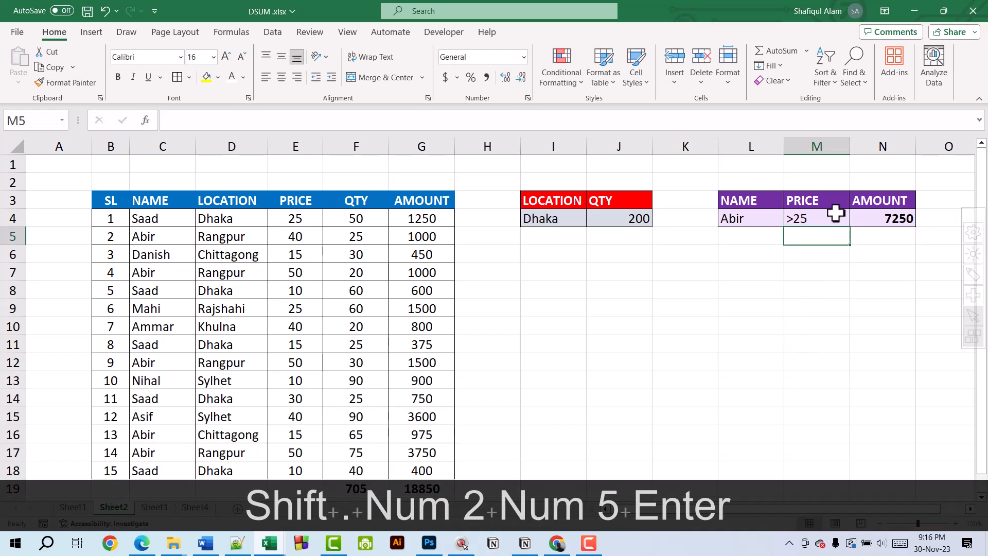
- Replace the PRICE criterion in M4 with exactly 50
click(818, 219)
double_click(816, 218)
drag(815, 218, 784, 219)
text(50)
key(Return)
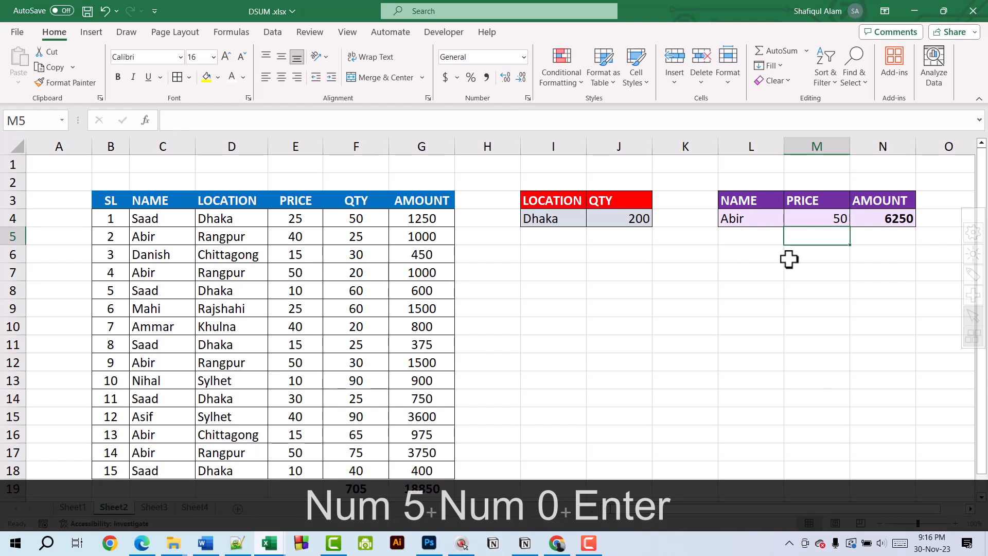
- Set the PRICE criterion in M4 to 40 and check the matching price in E5
double_click(832, 220)
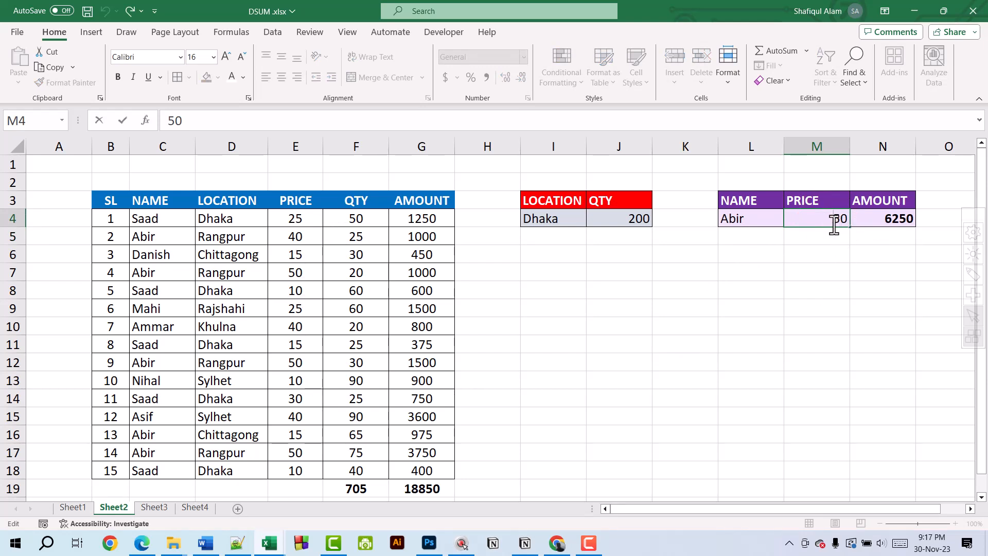
double_click(851, 226)
text(40)
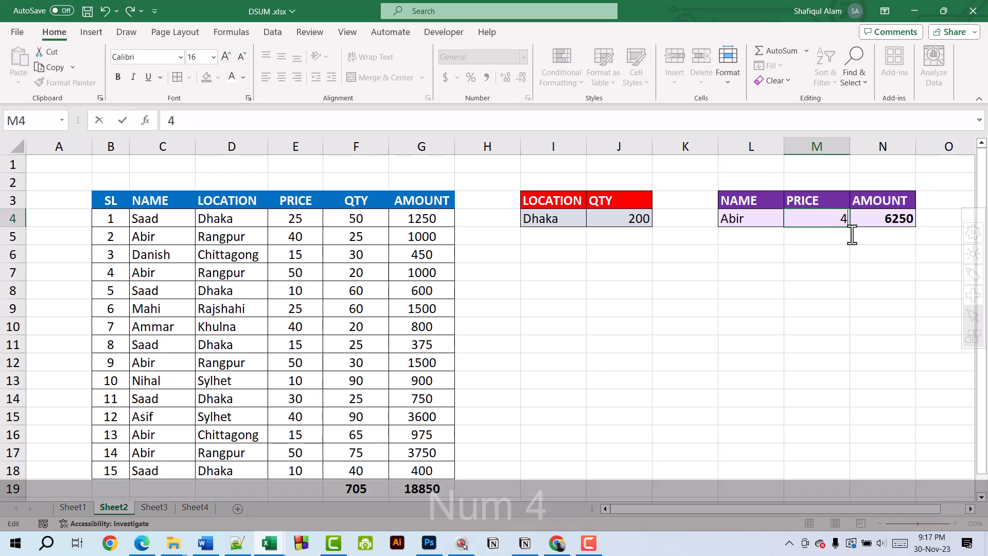
key(Return)
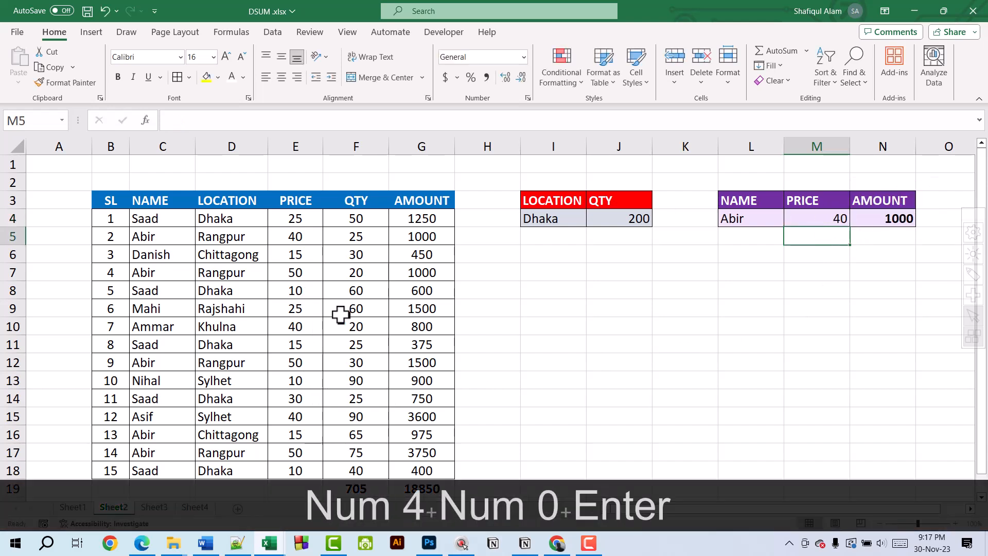
click(291, 238)
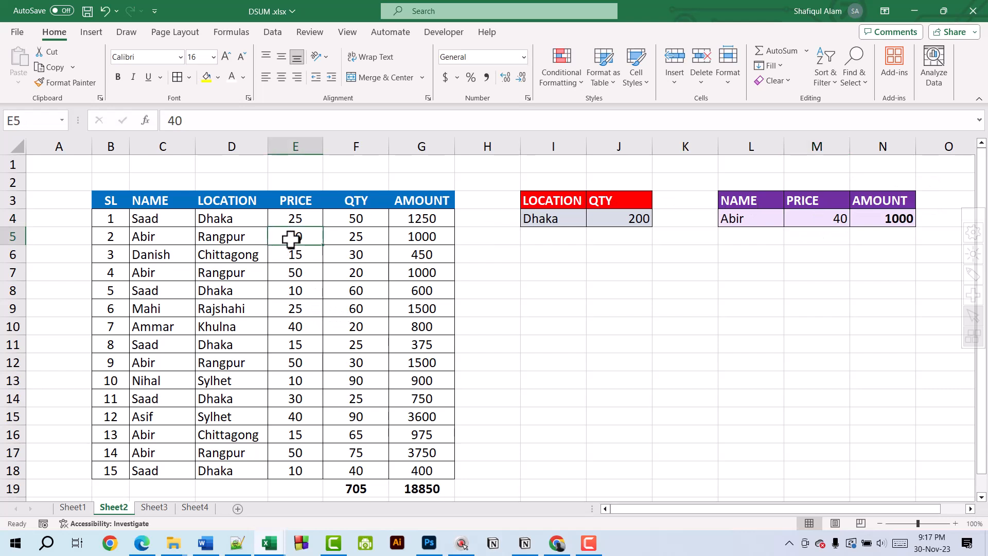
drag(291, 240, 291, 253)
- Change the PRICE criterion in M4 to >=80
click(830, 221)
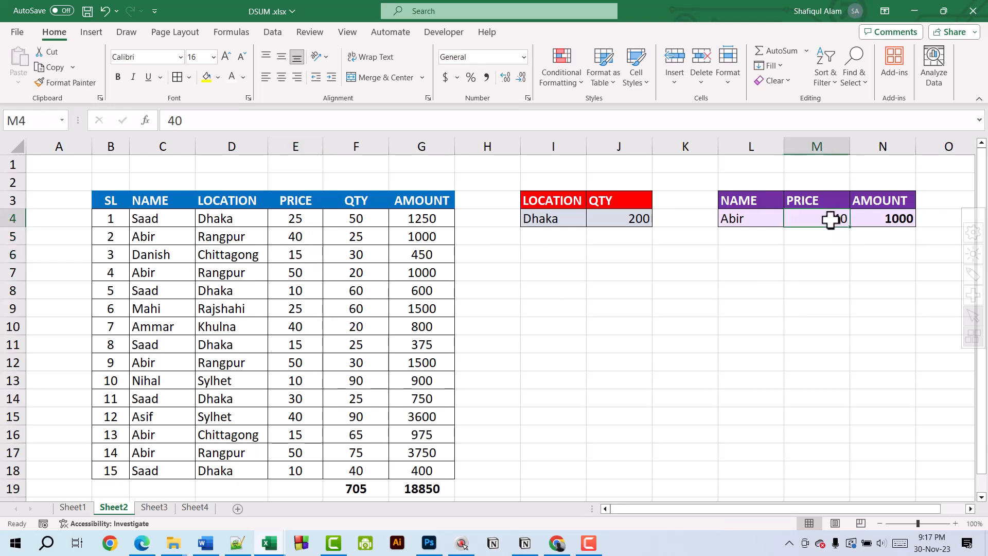
double_click(829, 220)
drag(834, 220, 841, 220)
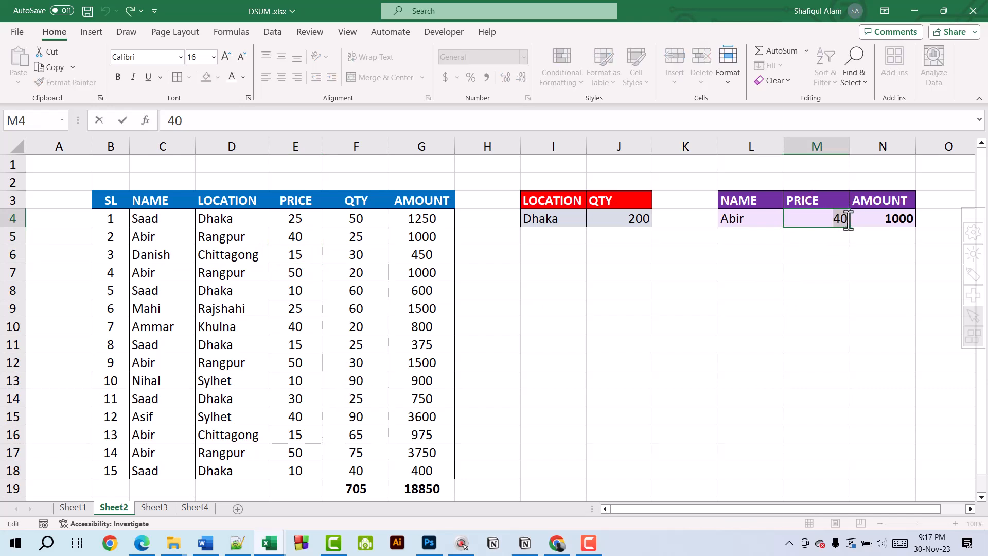
text(>)
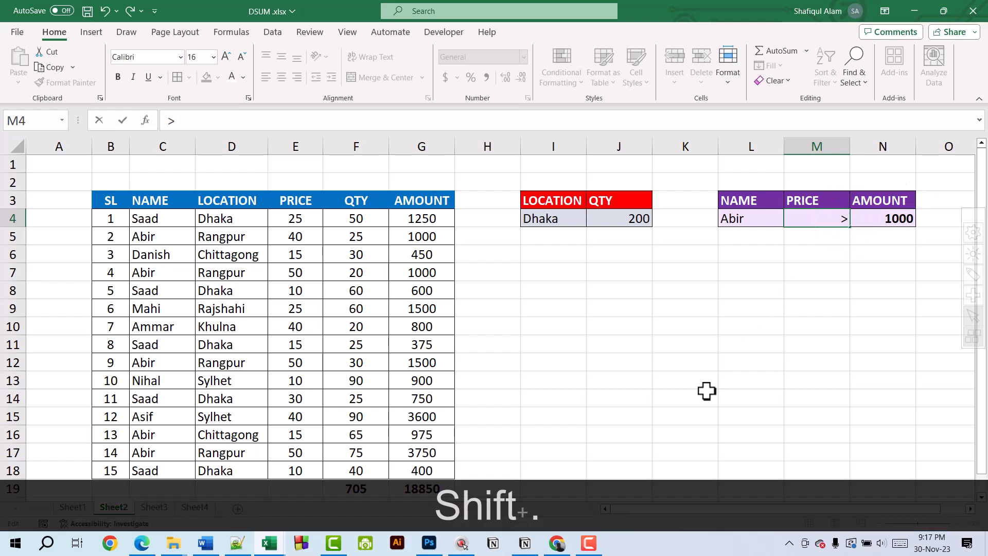
text(=80)
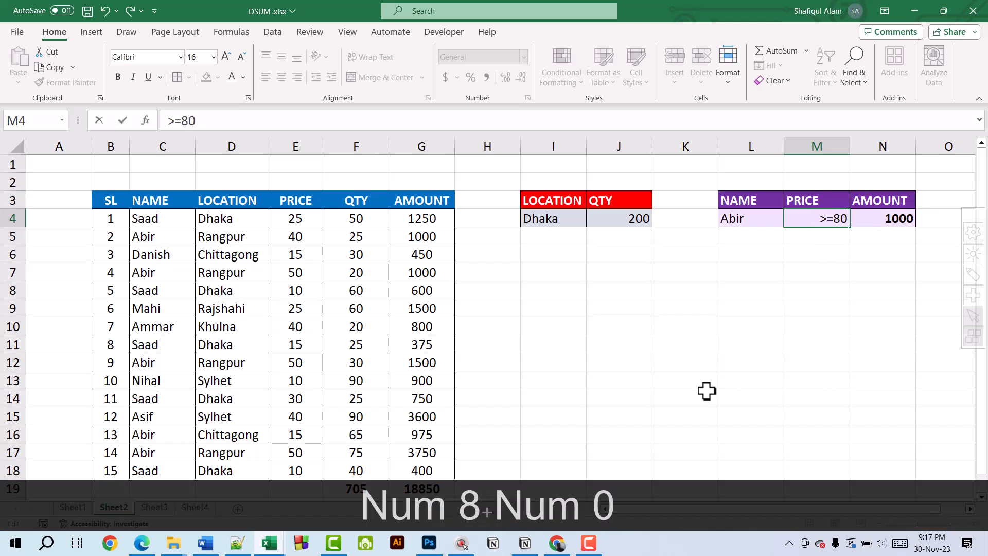
key(Return)
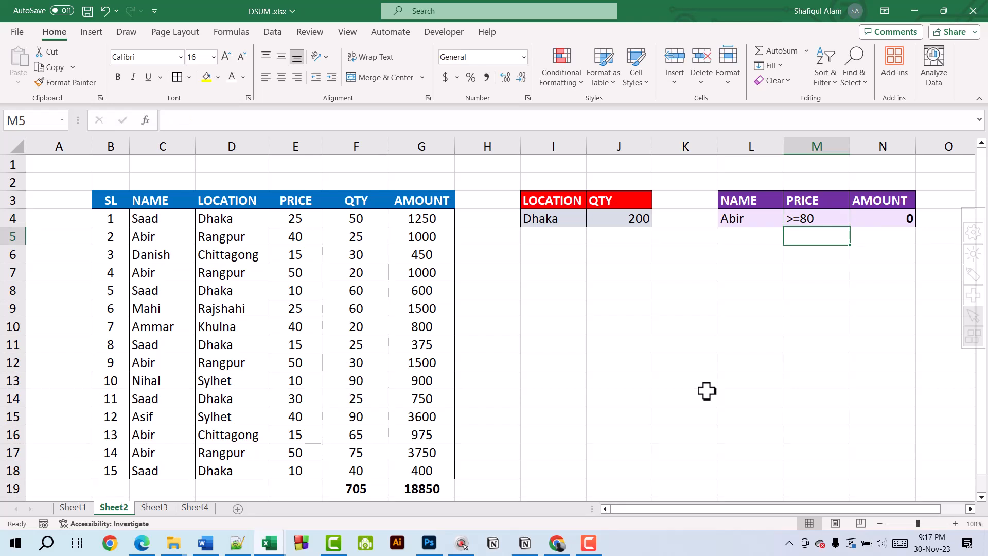
- Change the PRICE criterion in M4 to >=50
double_click(812, 218)
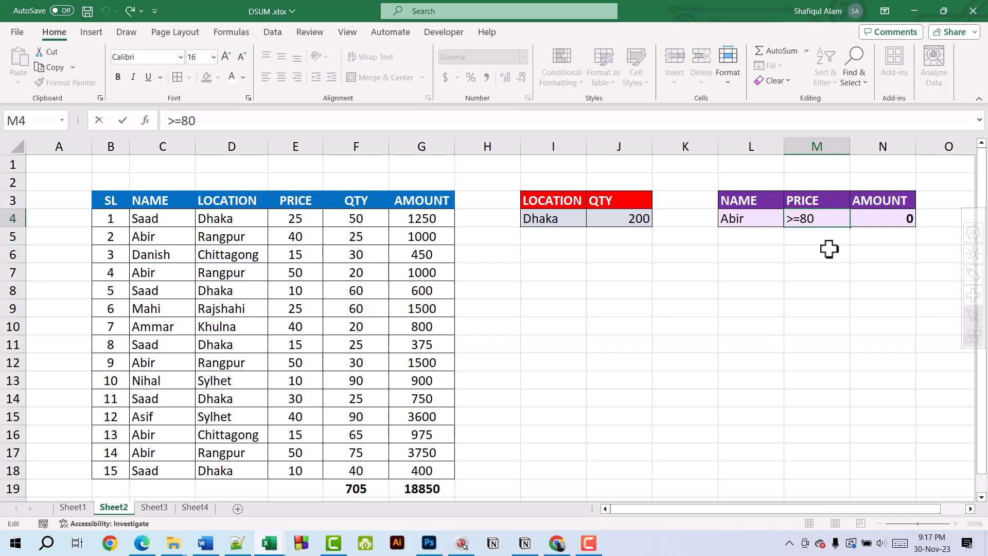
key(BackSpace)
key(BackSpace)
key(BackSpace)
text(=50)
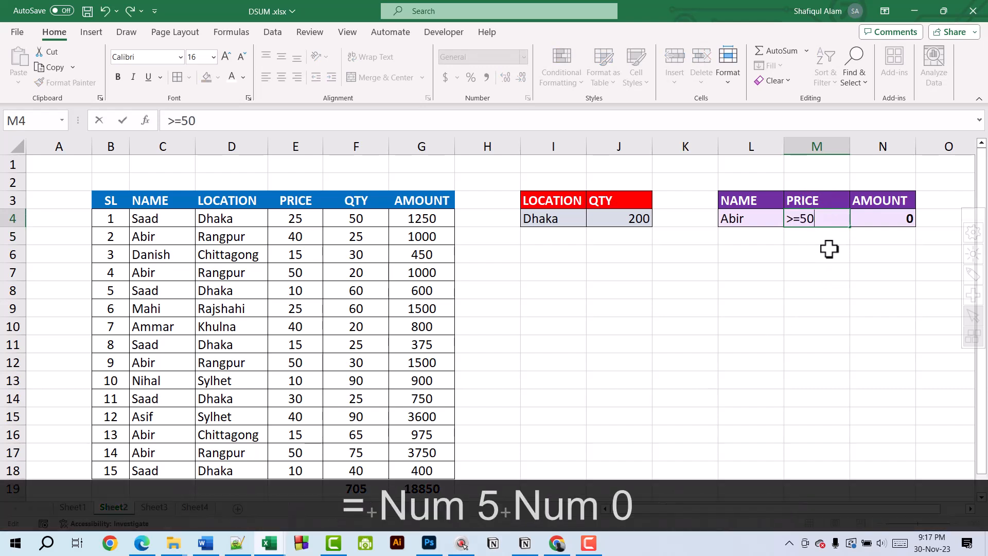
key(Return)
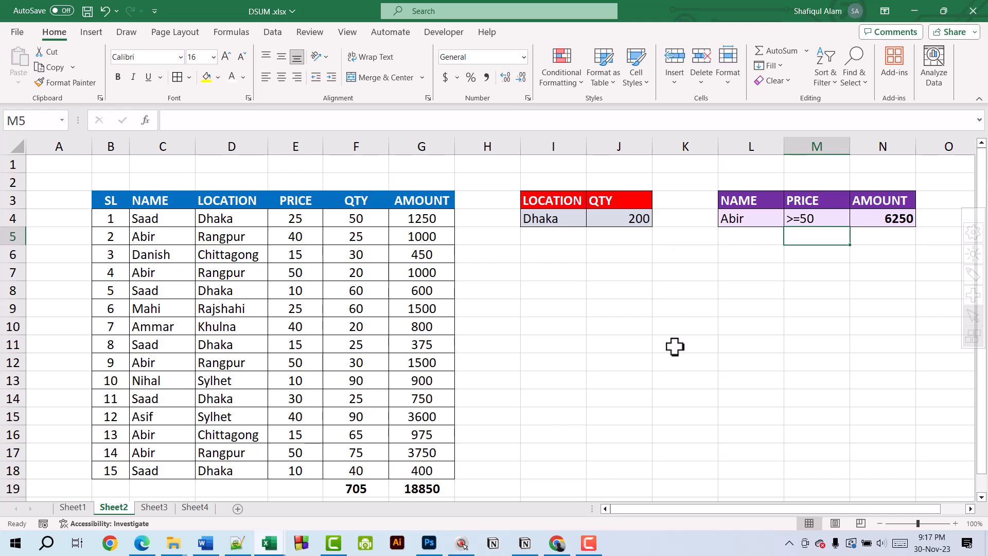
click(589, 543)
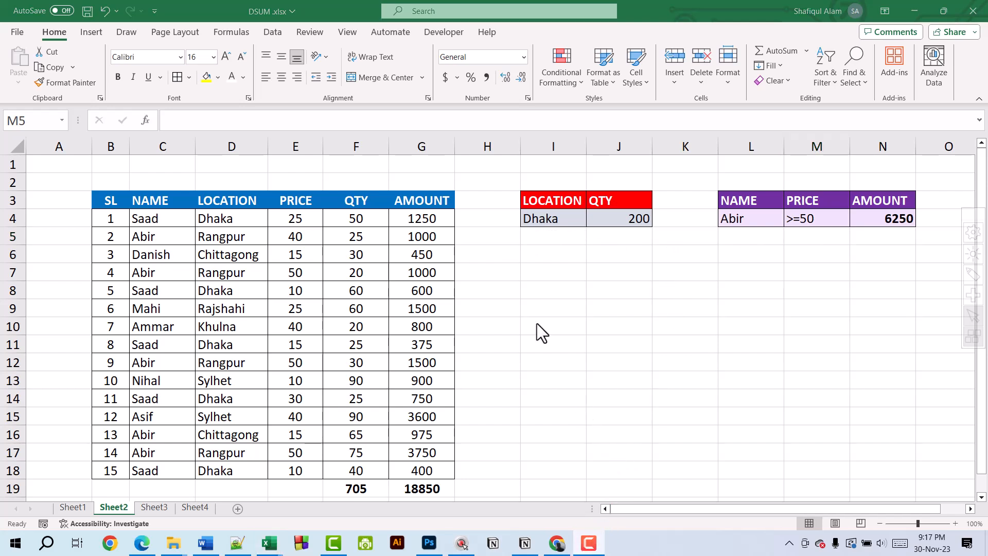